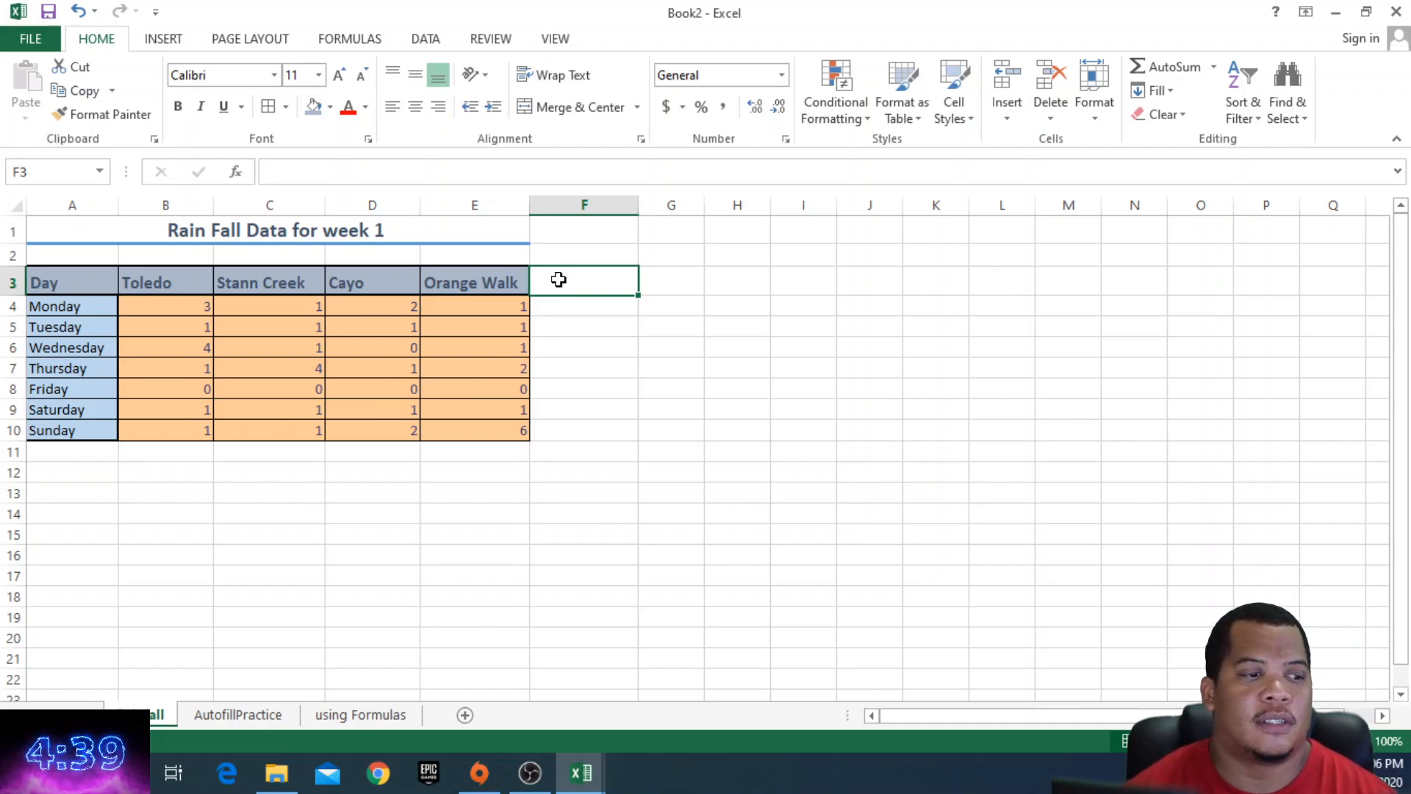
Add the column header "Total" in cell F3, beside Orange Walk.
text(Total)
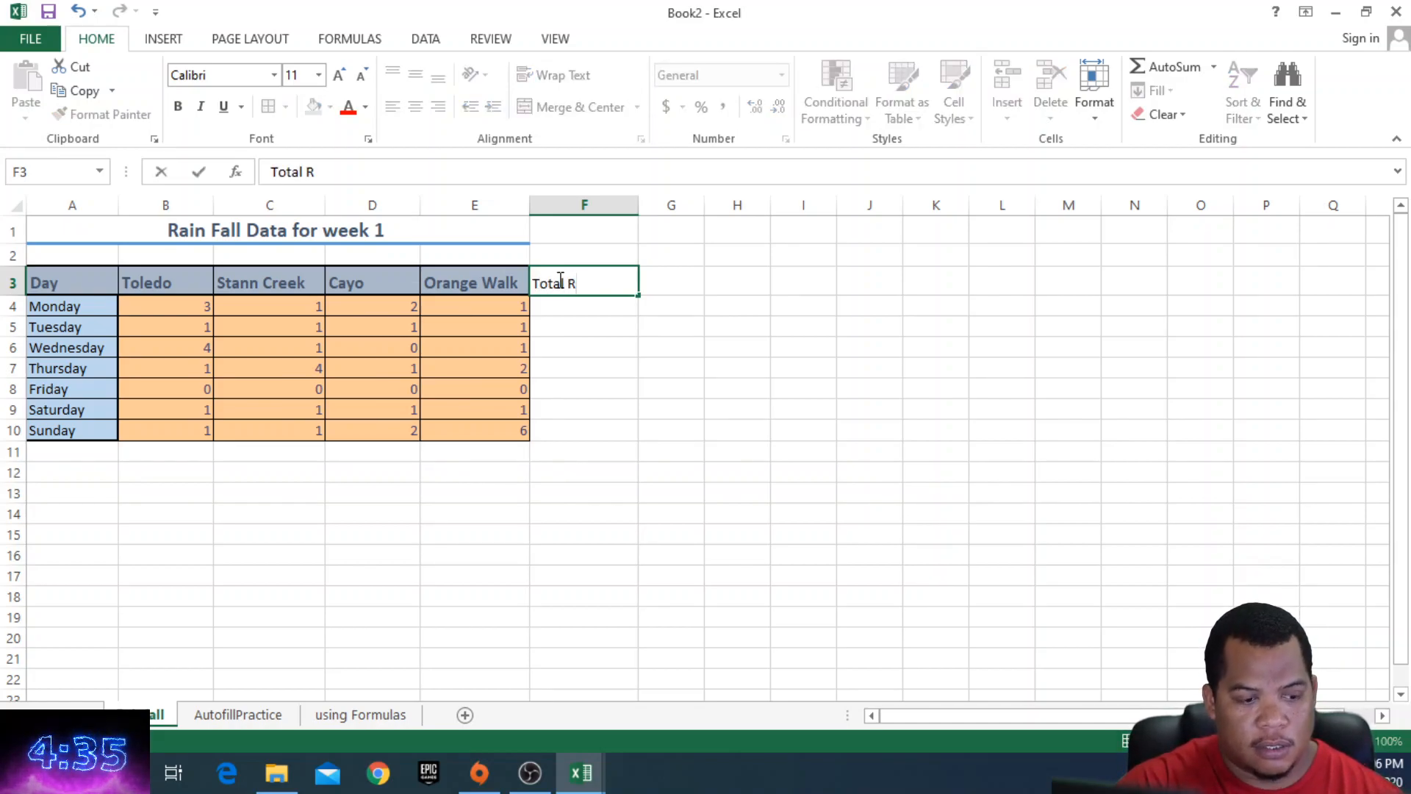
click(572, 307)
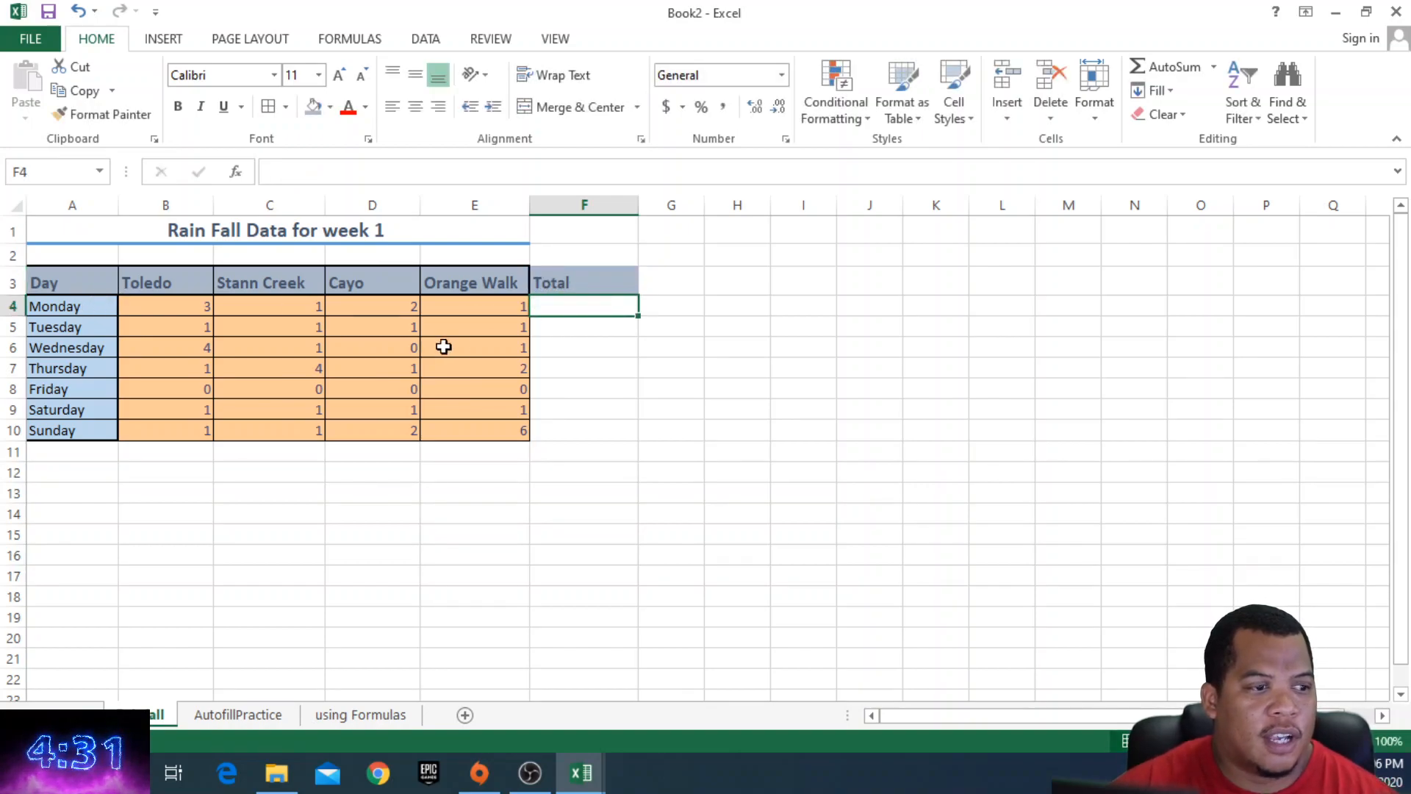
Go through Monday's rainfall values for Toledo, Stann Creek, Cayo and Orange Walk.
click(170, 307)
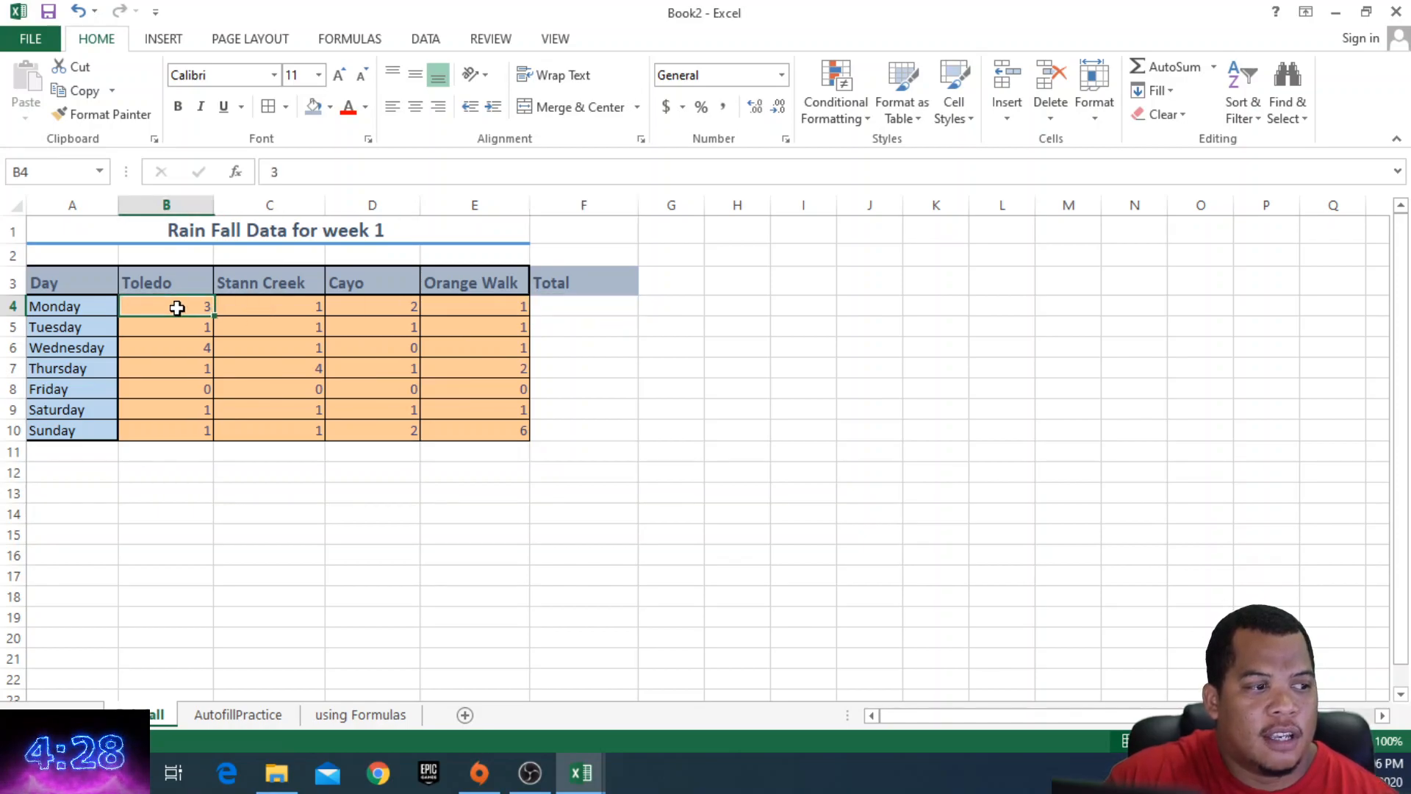
click(277, 311)
click(363, 308)
click(473, 314)
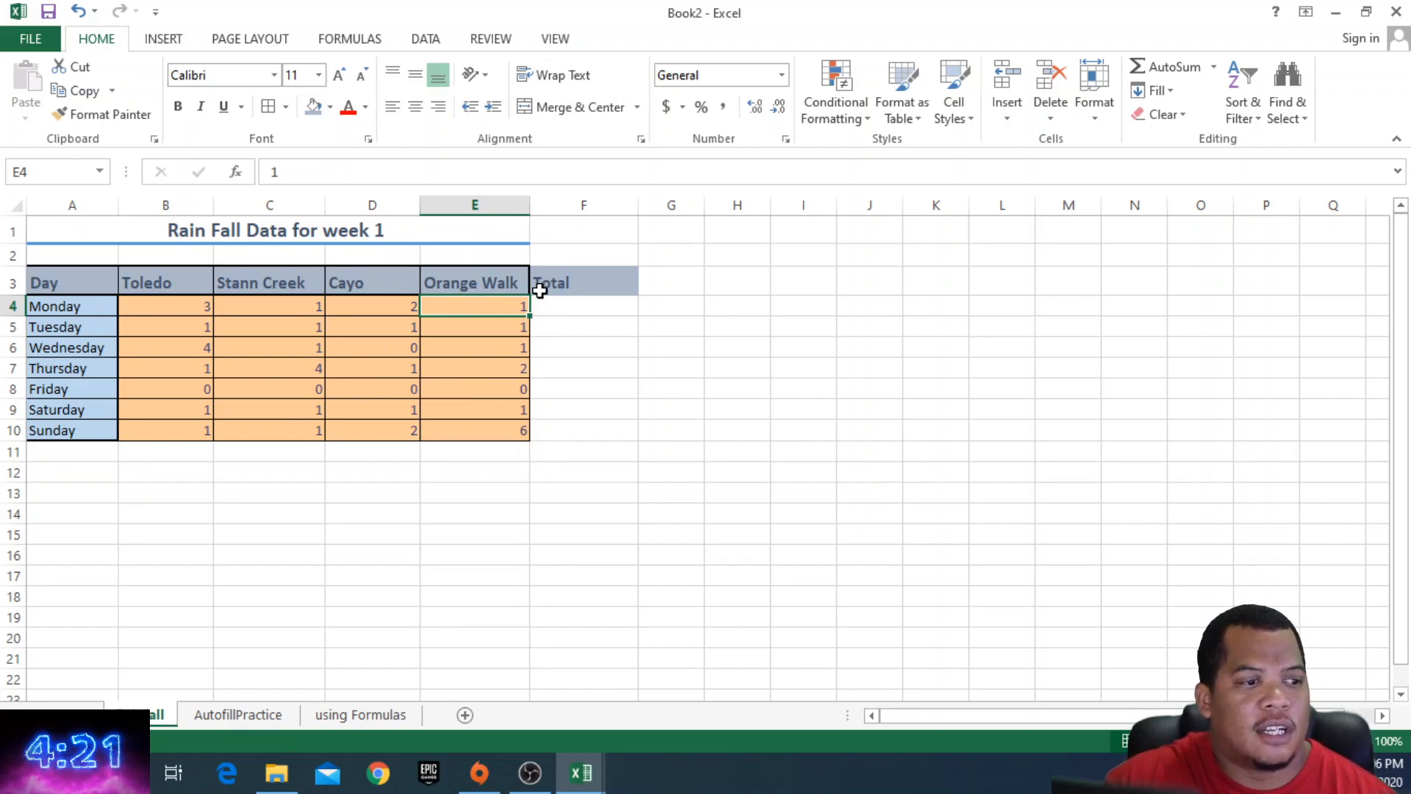
Build the formula =B4+C4+D4+E4 in cell F4 to add up Monday's rainfall.
click(557, 302)
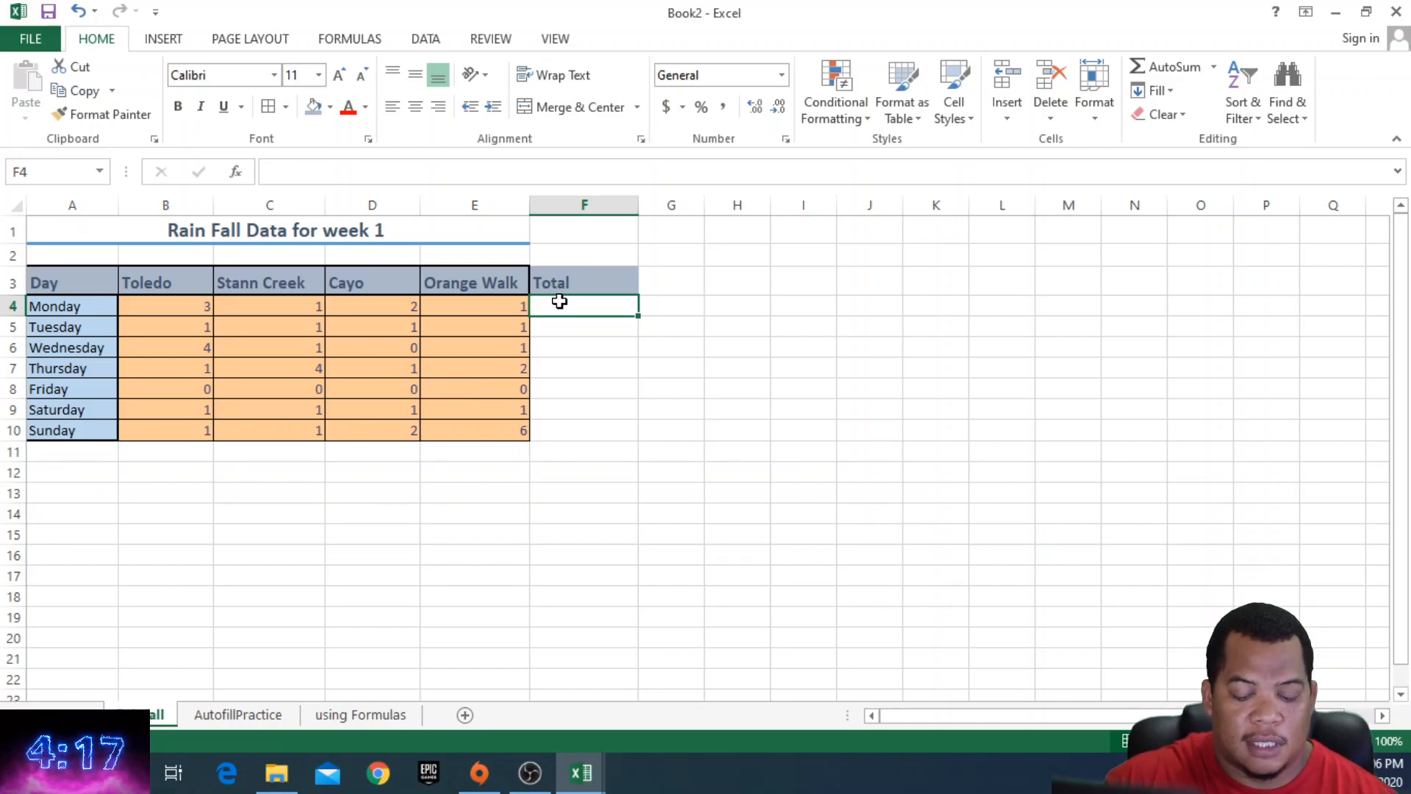
text(=)
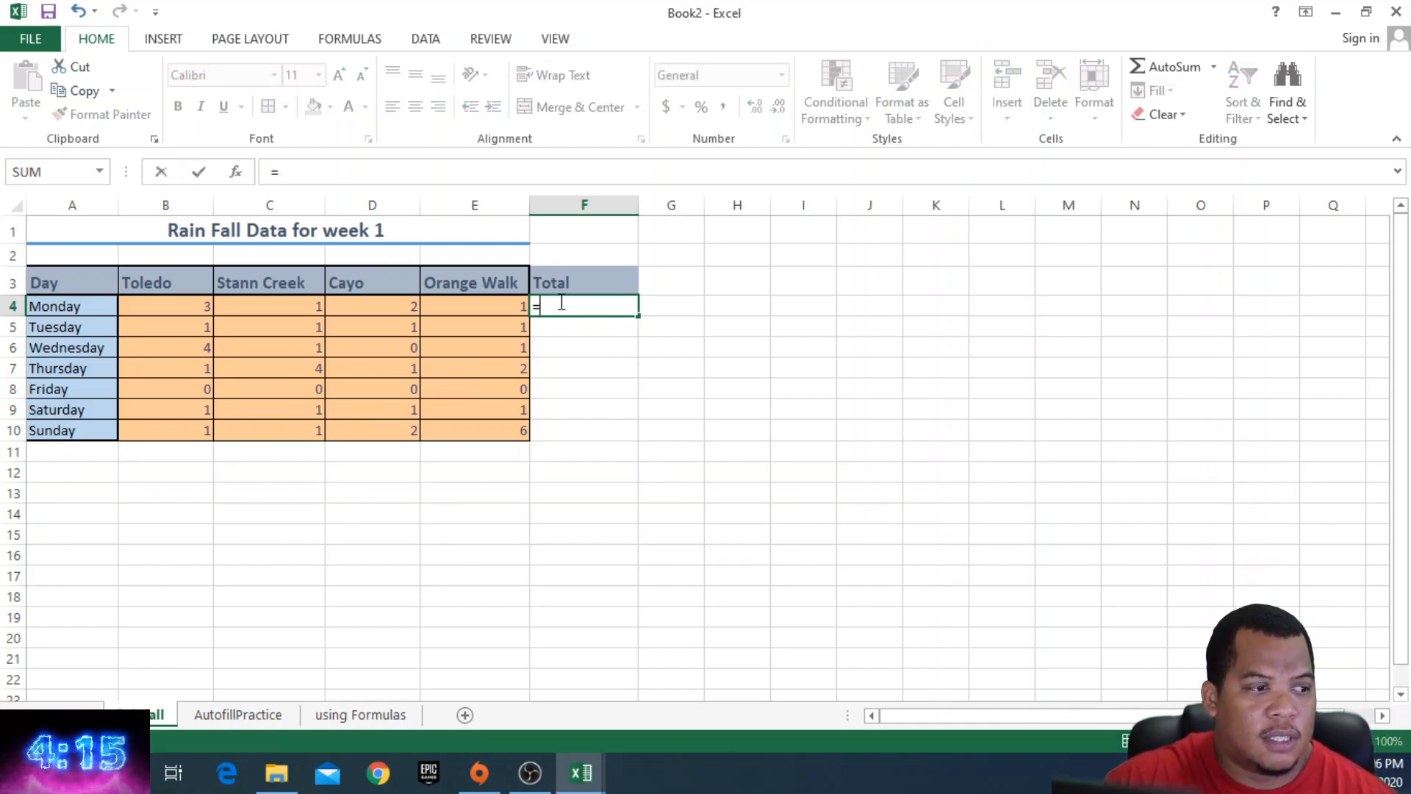
click(183, 307)
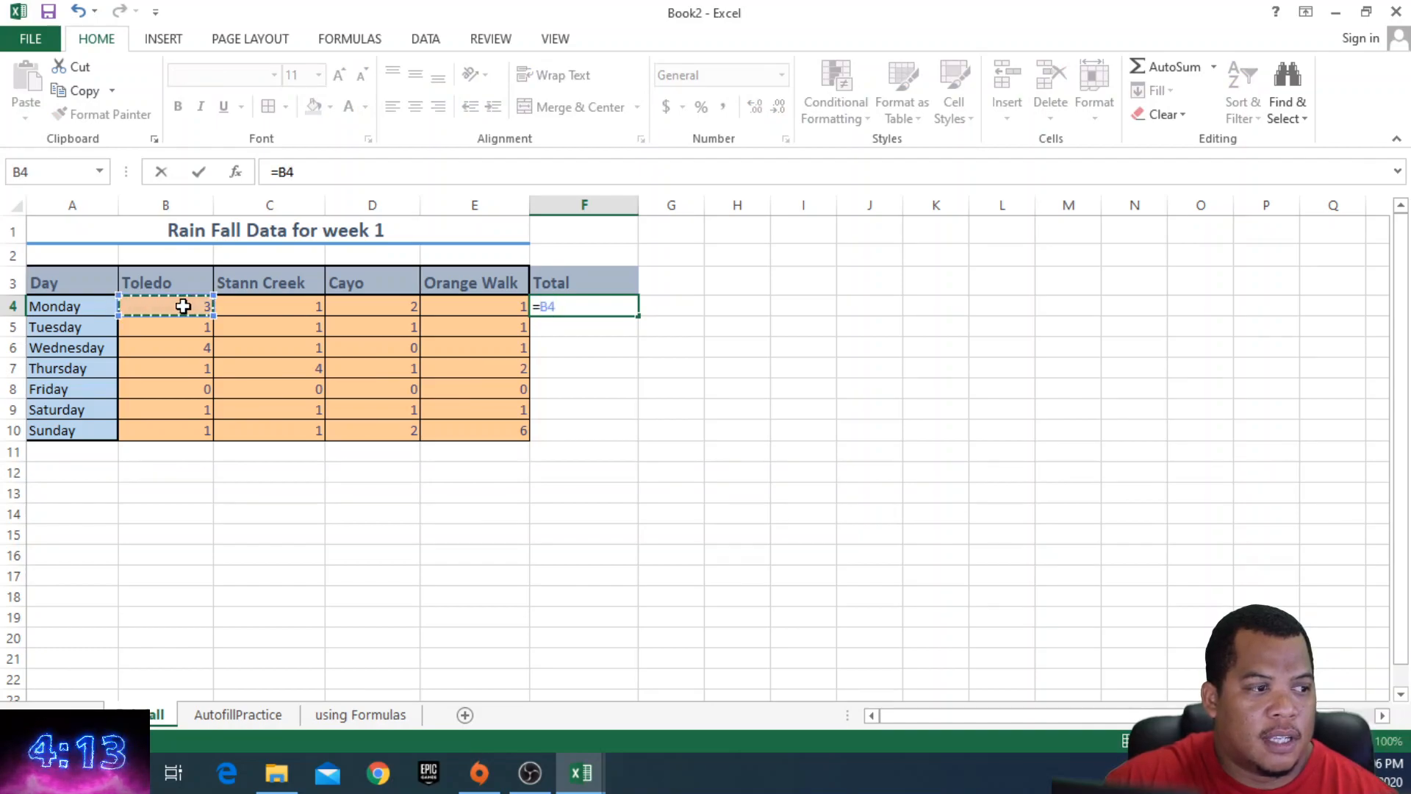
text(+)
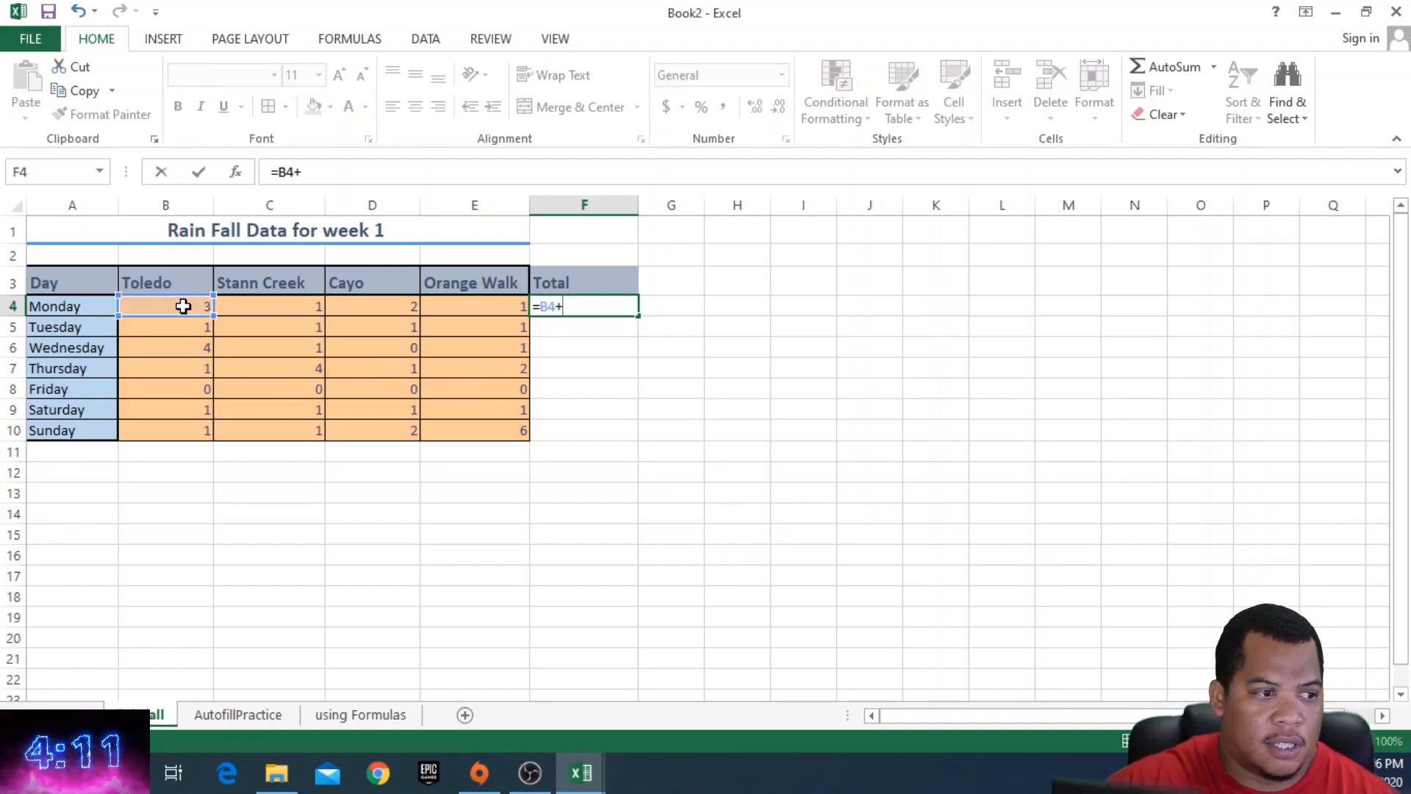
click(255, 304)
text(+)
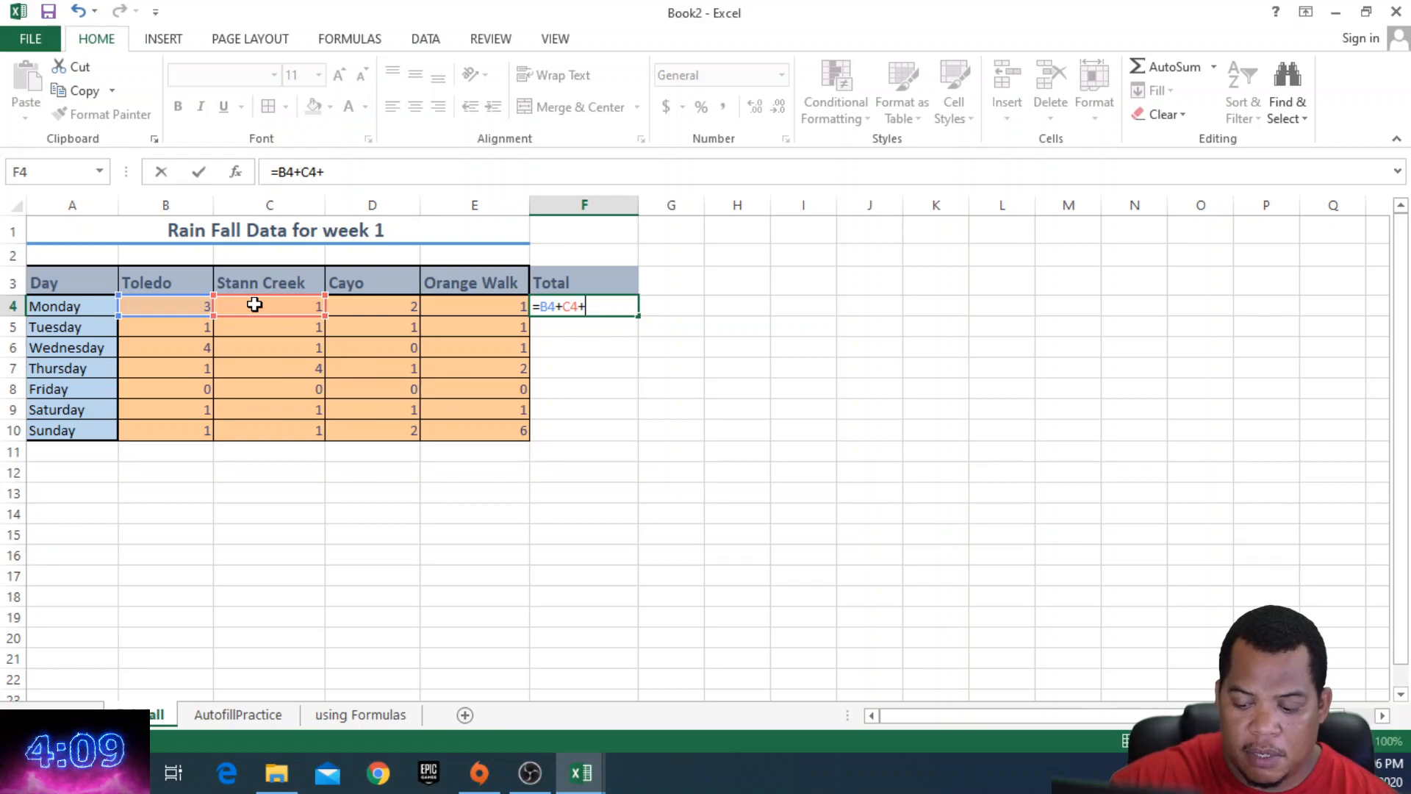
click(344, 304)
text(+)
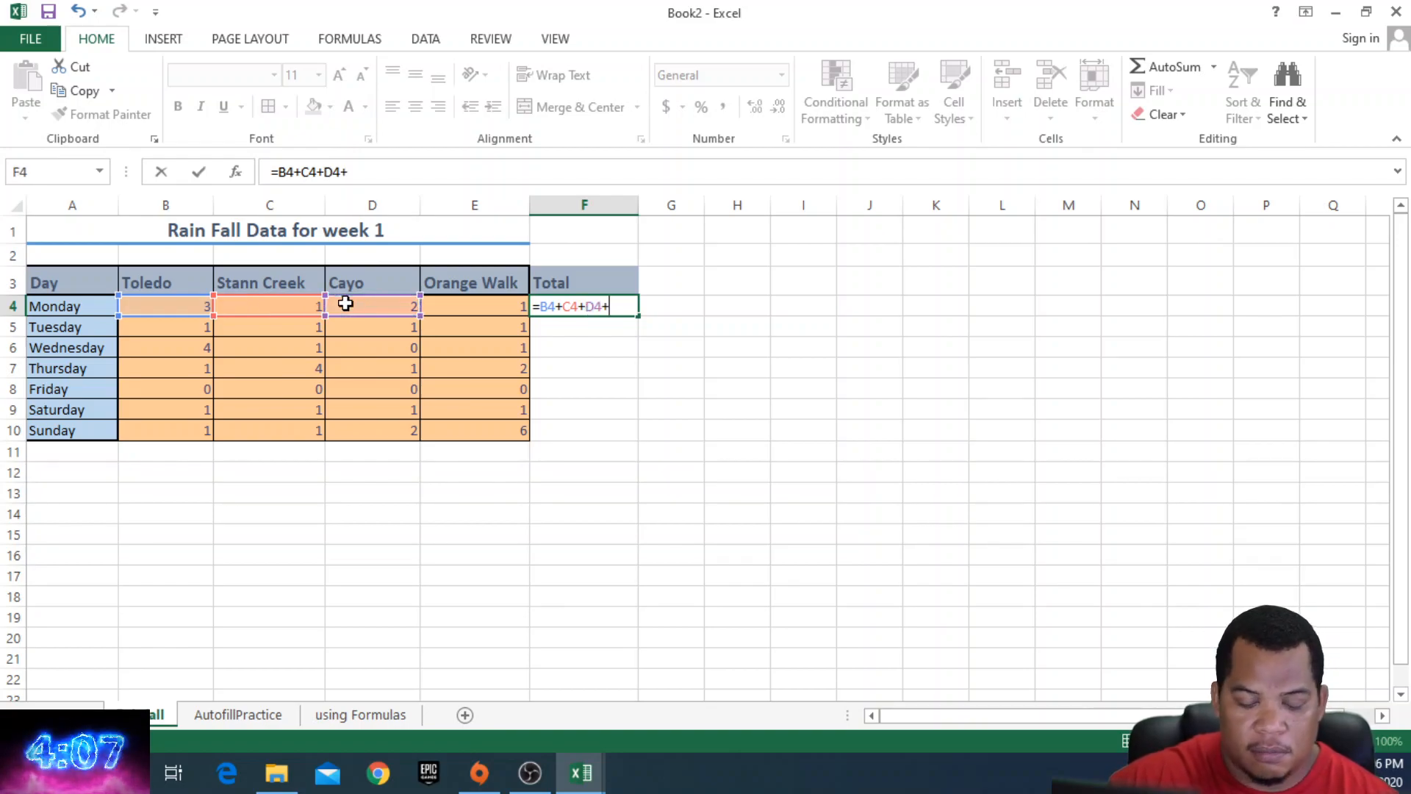
click(464, 310)
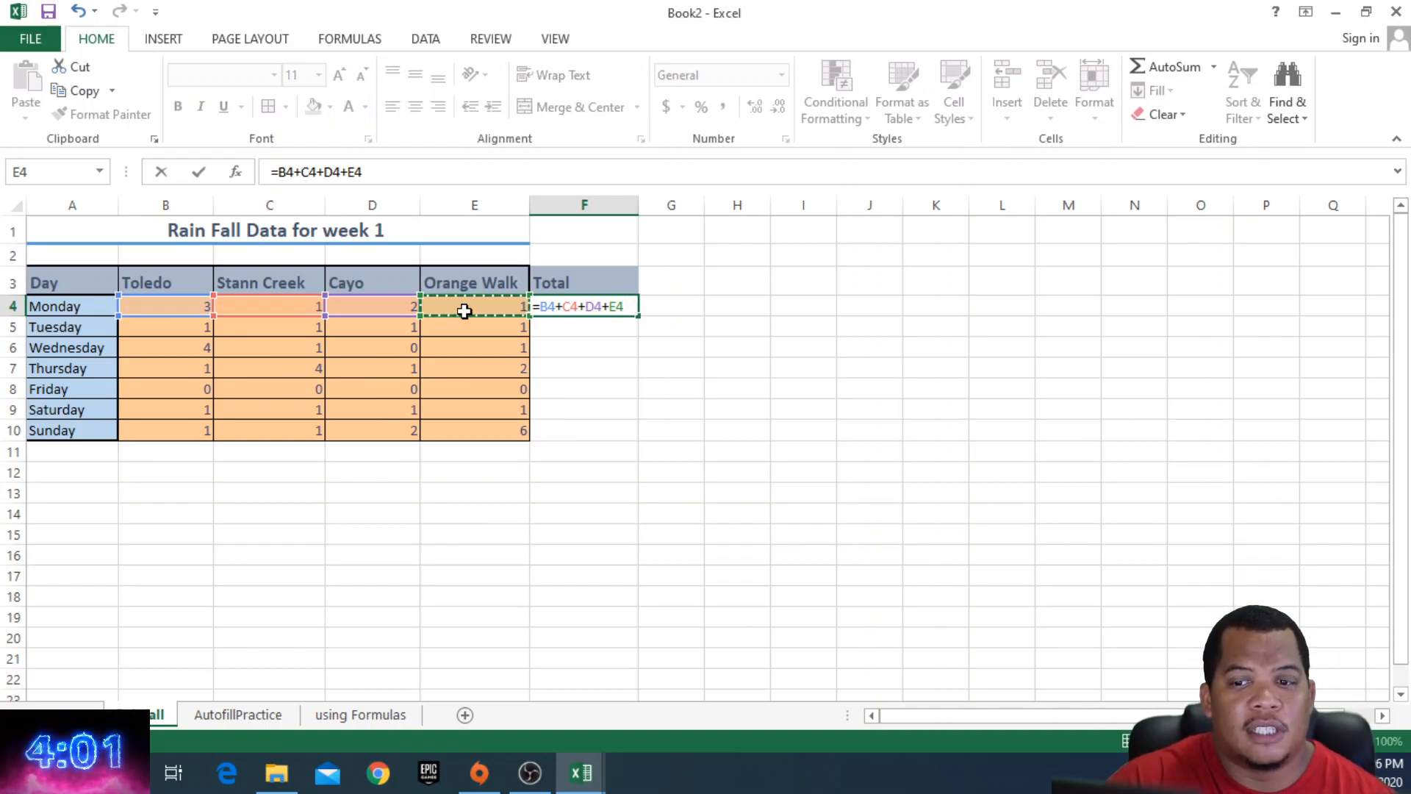
Delete all the cell references from the F4 formula, back to the equals sign.
key(BackSpace)
key(BackSpace)
key(BackSpace)
key(BackSpace)
key(BackSpace)
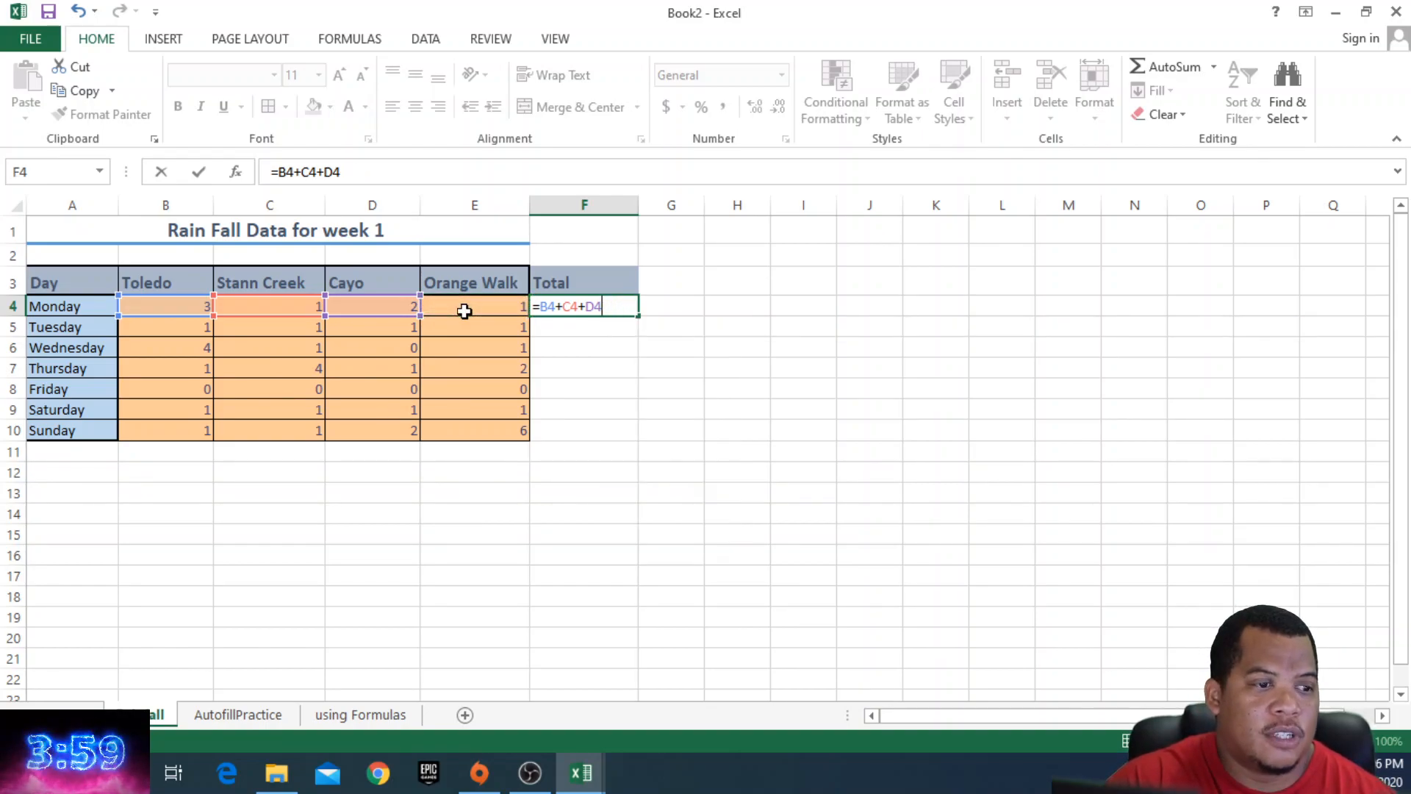
key(BackSpace)
key(BackSpace)
key(BackSpace)
key(BackSpace)
key(BackSpace)
key(BackSpace)
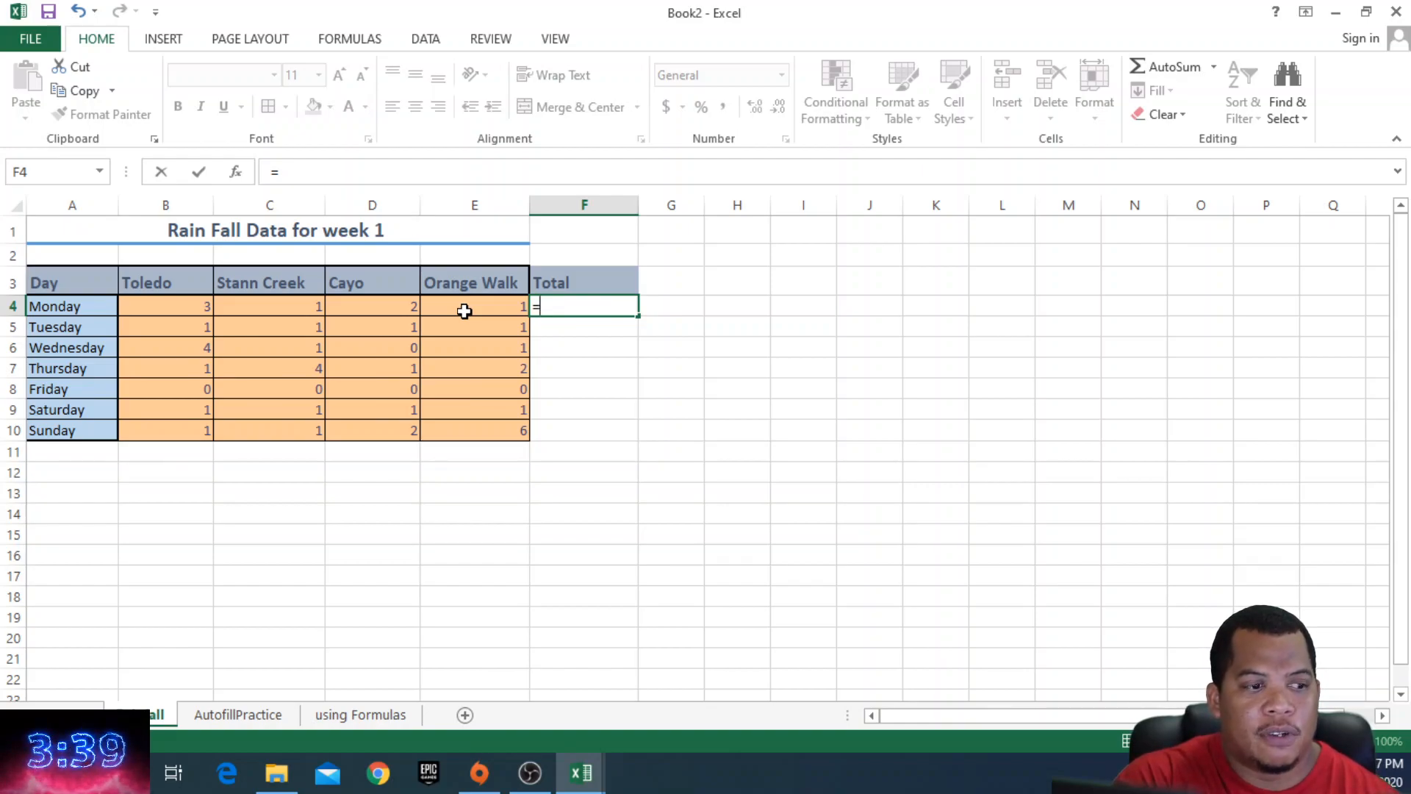
Complete the Monday total in F4 with the SUM function over the range B4:E4.
text(su)
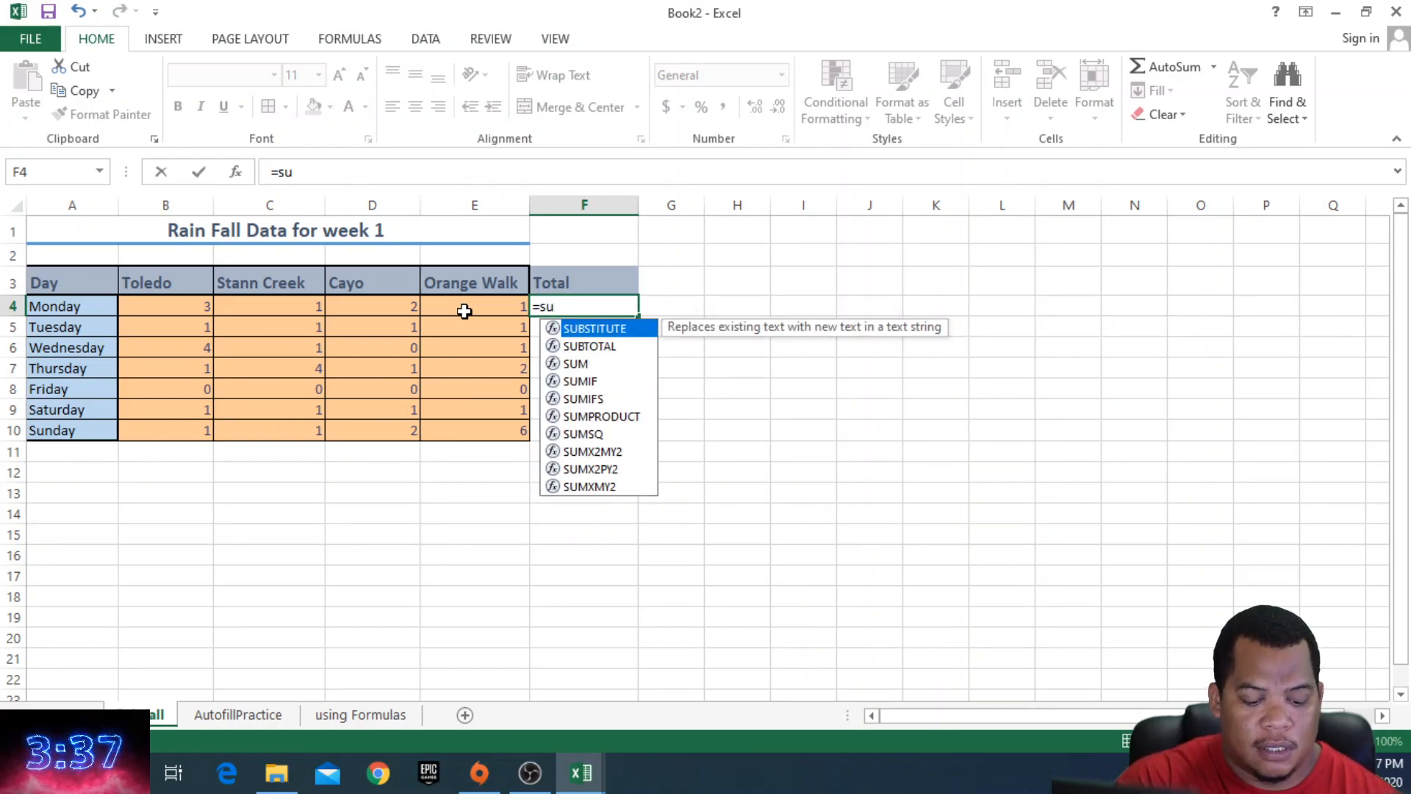
text(m)
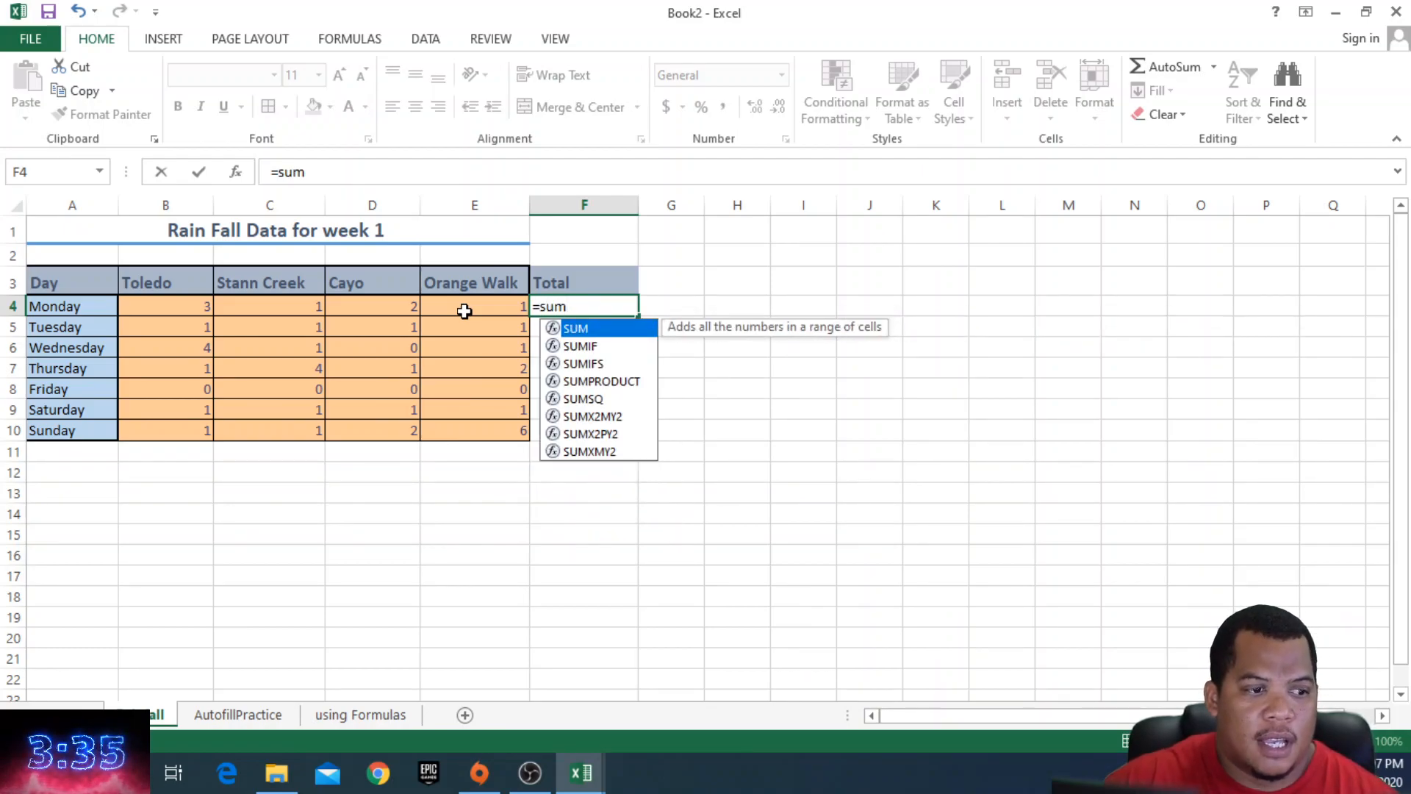
text(()
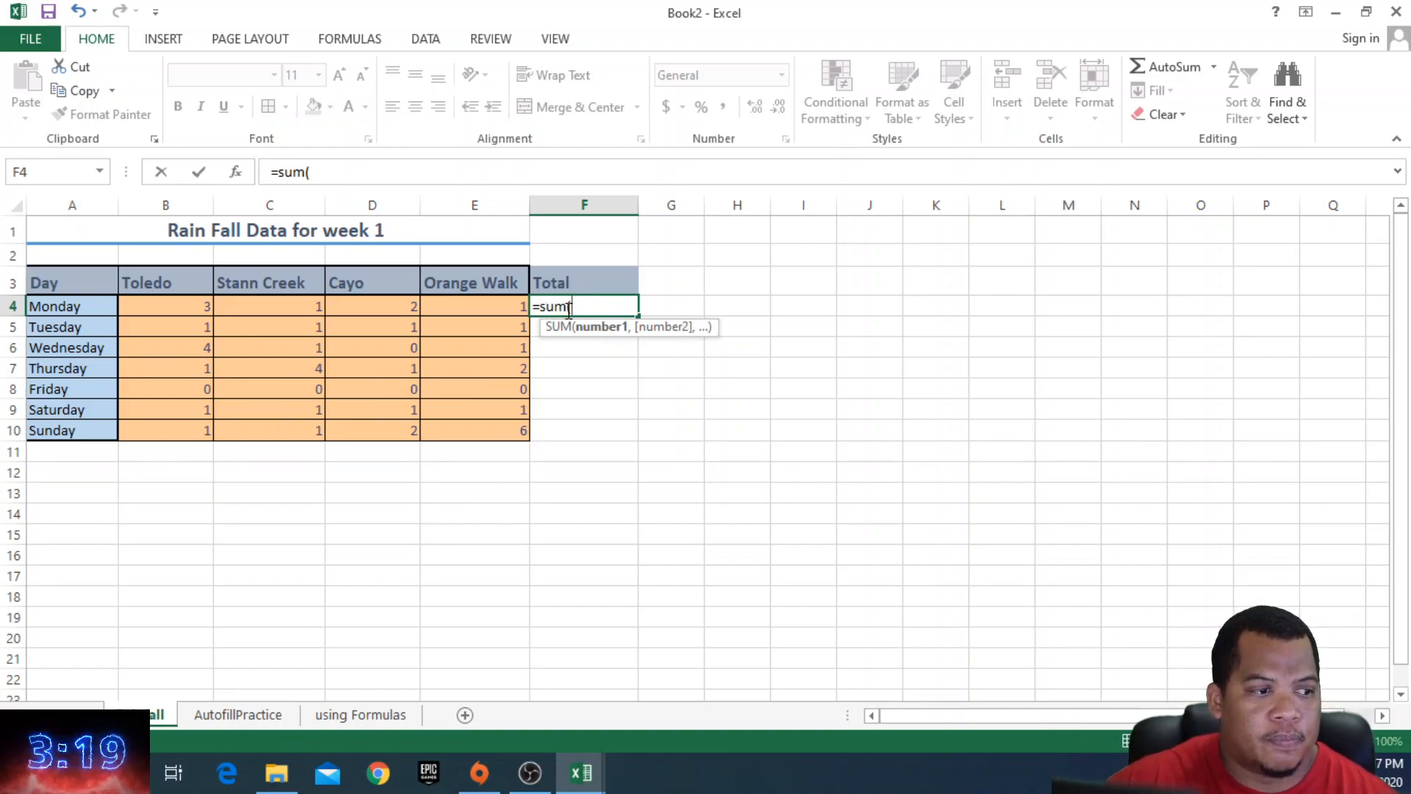
click(171, 308)
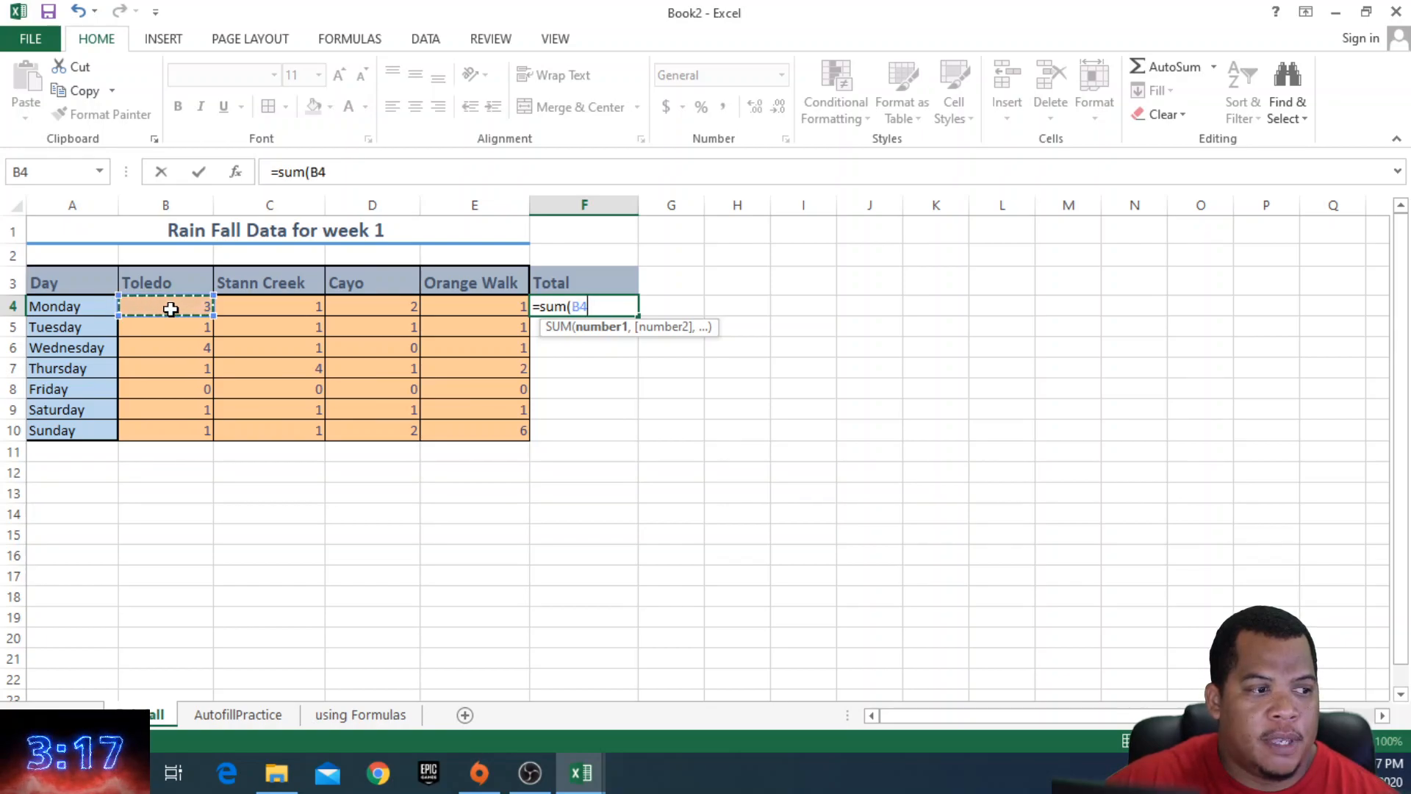
text(:)
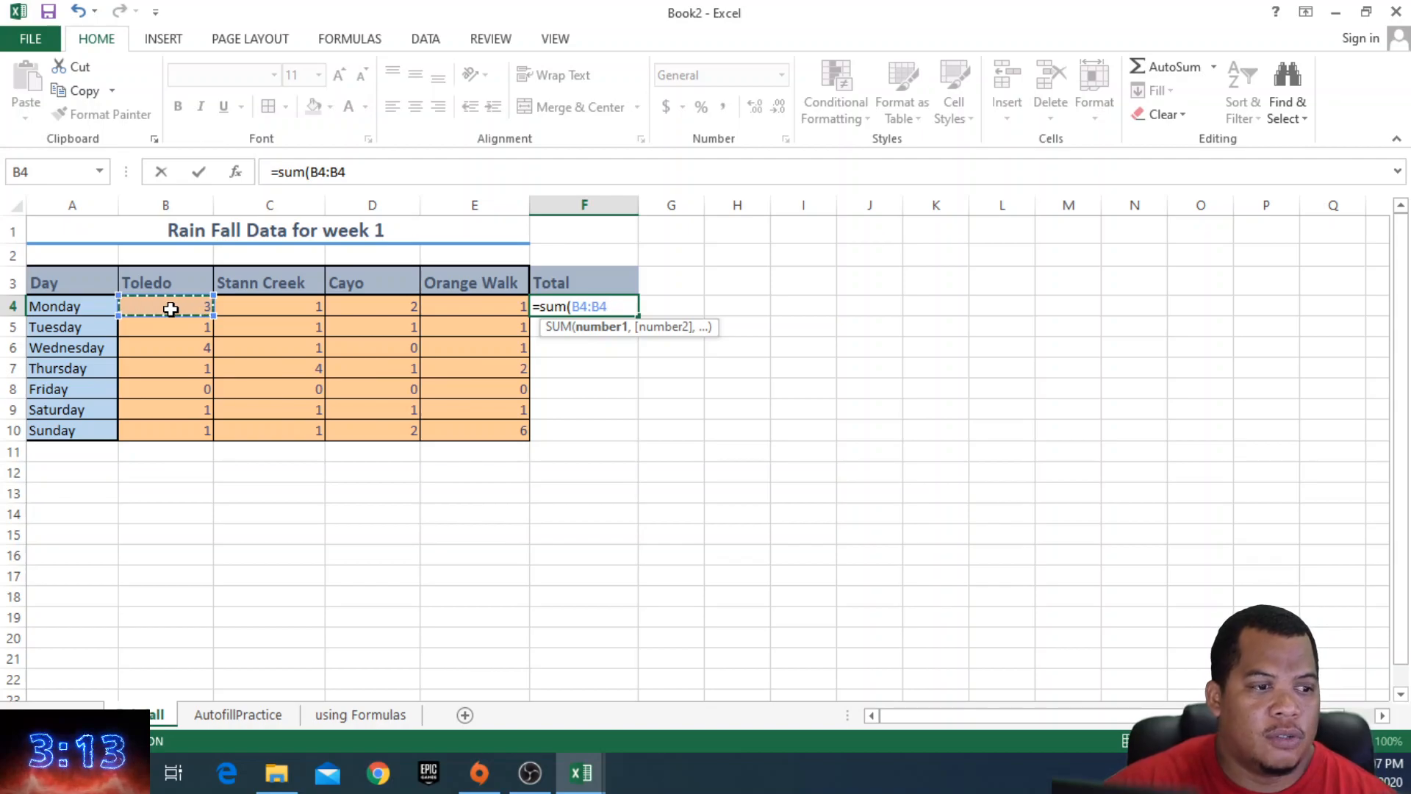
key(BackSpace)
key(BackSpace)
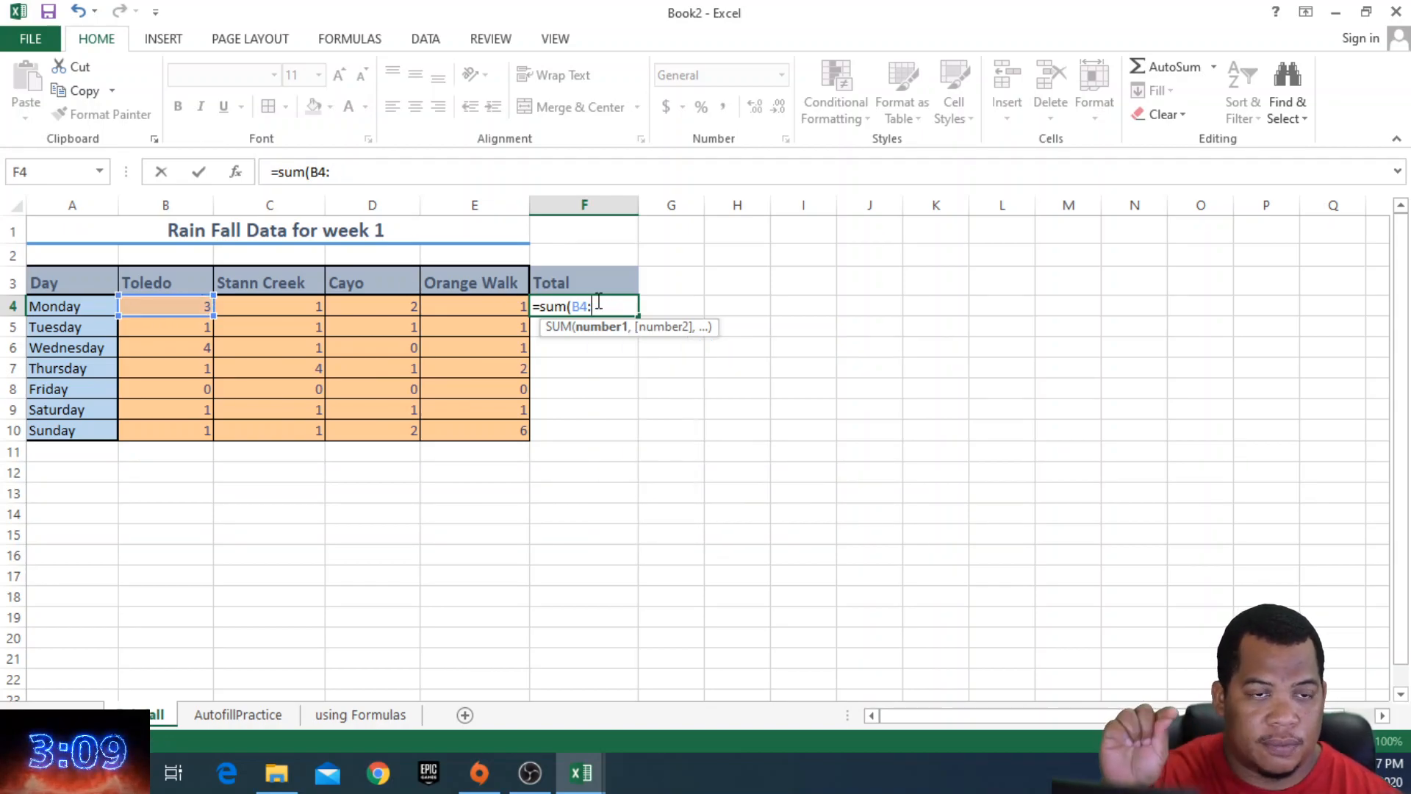
click(434, 306)
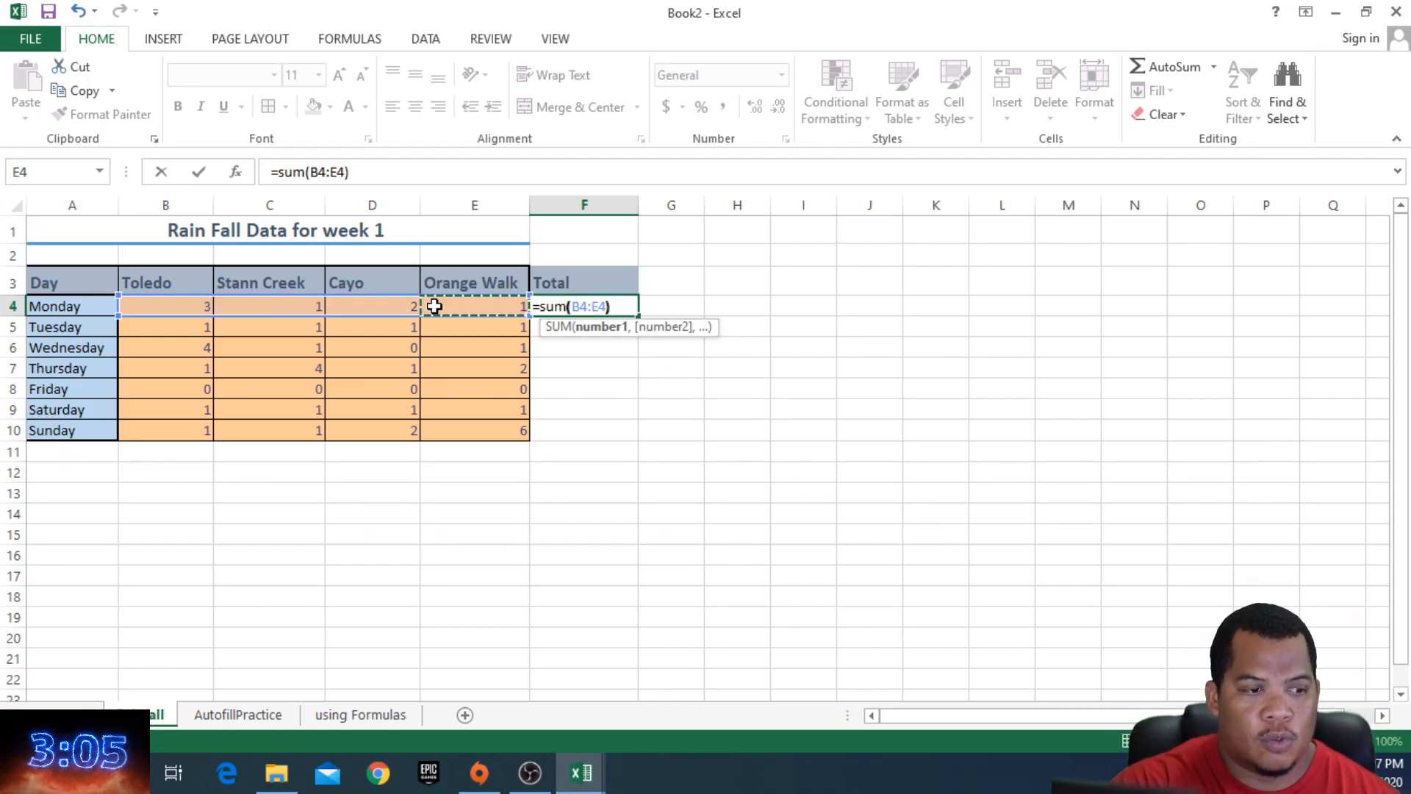
text())
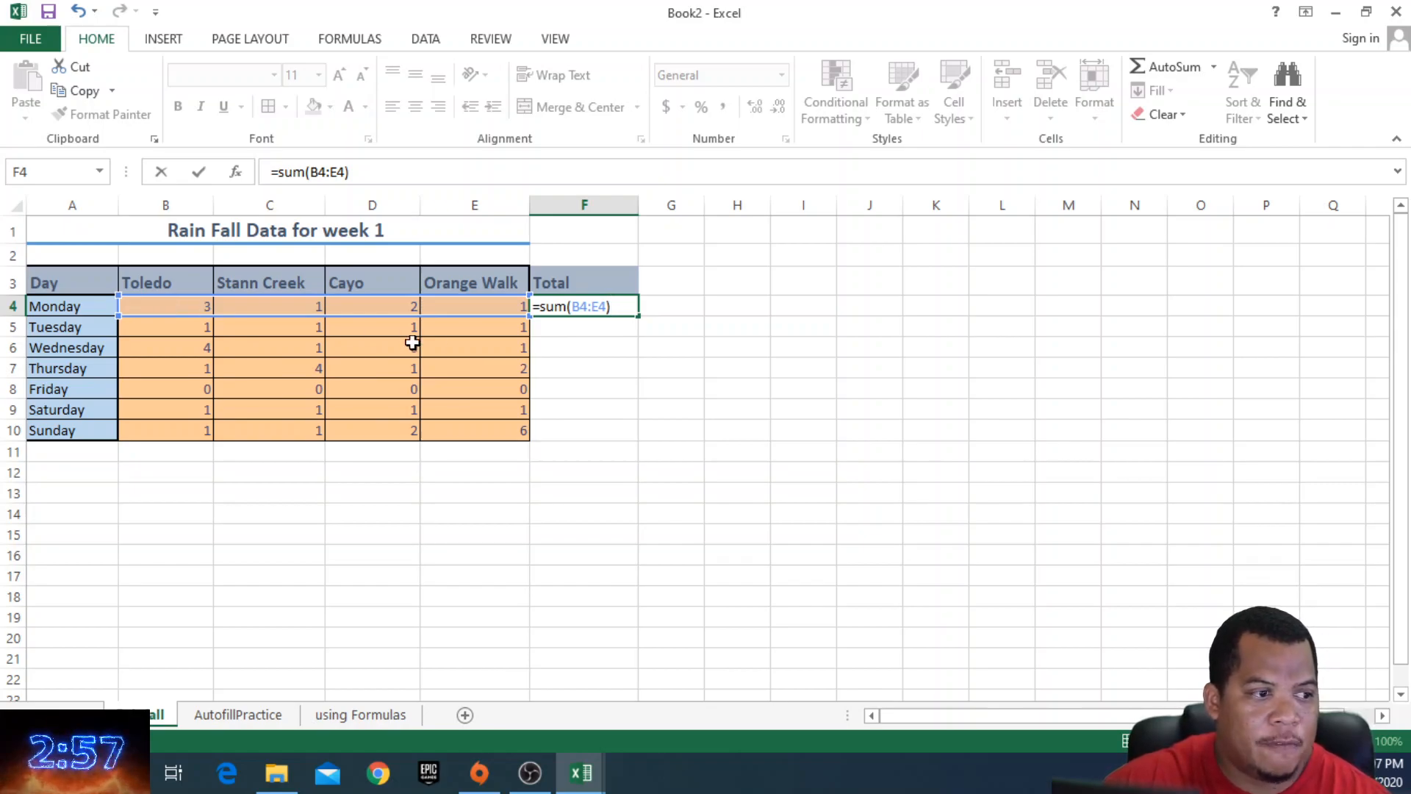
key(Return)
Fill Monday's SUM formula from F4 down to F10 for the remaining days.
click(575, 304)
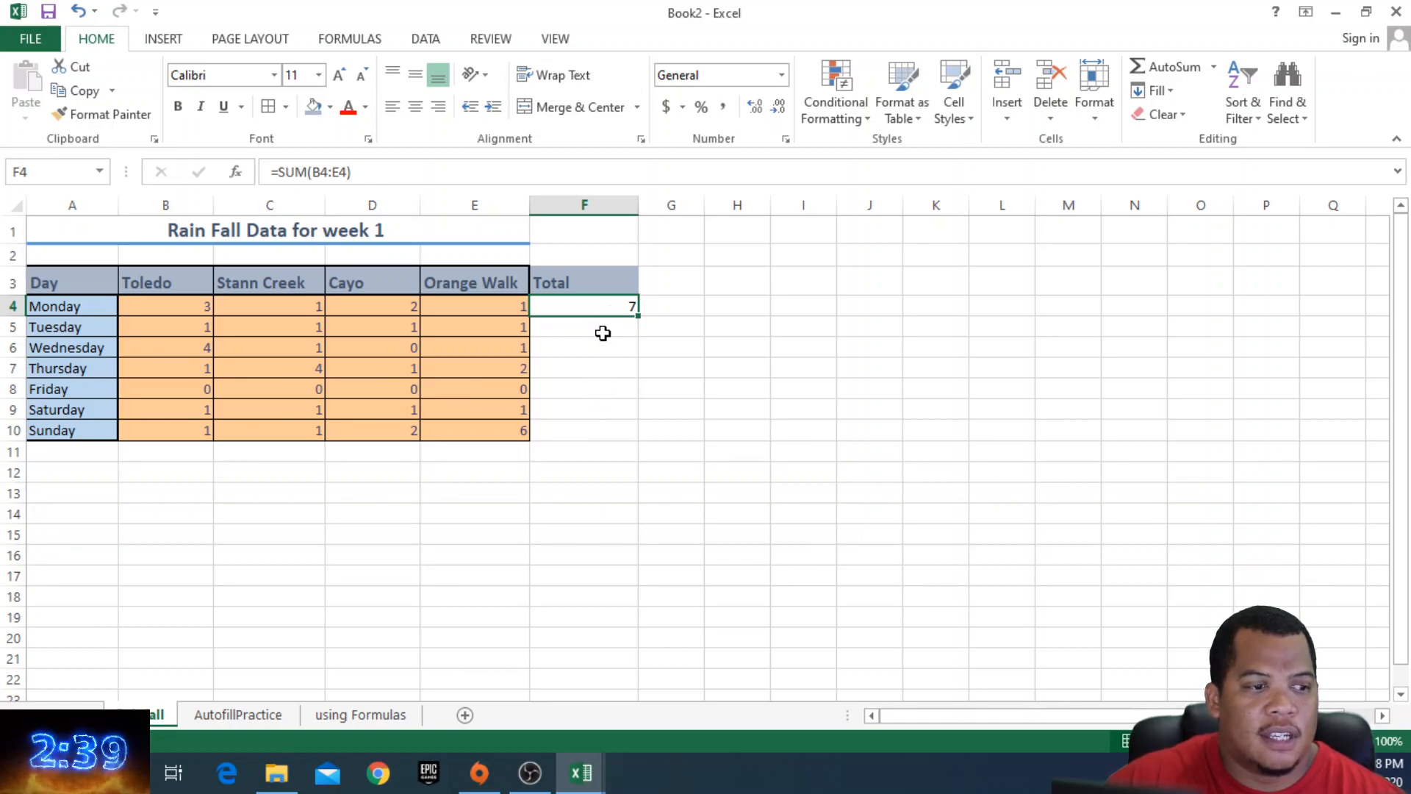
double_click(602, 307)
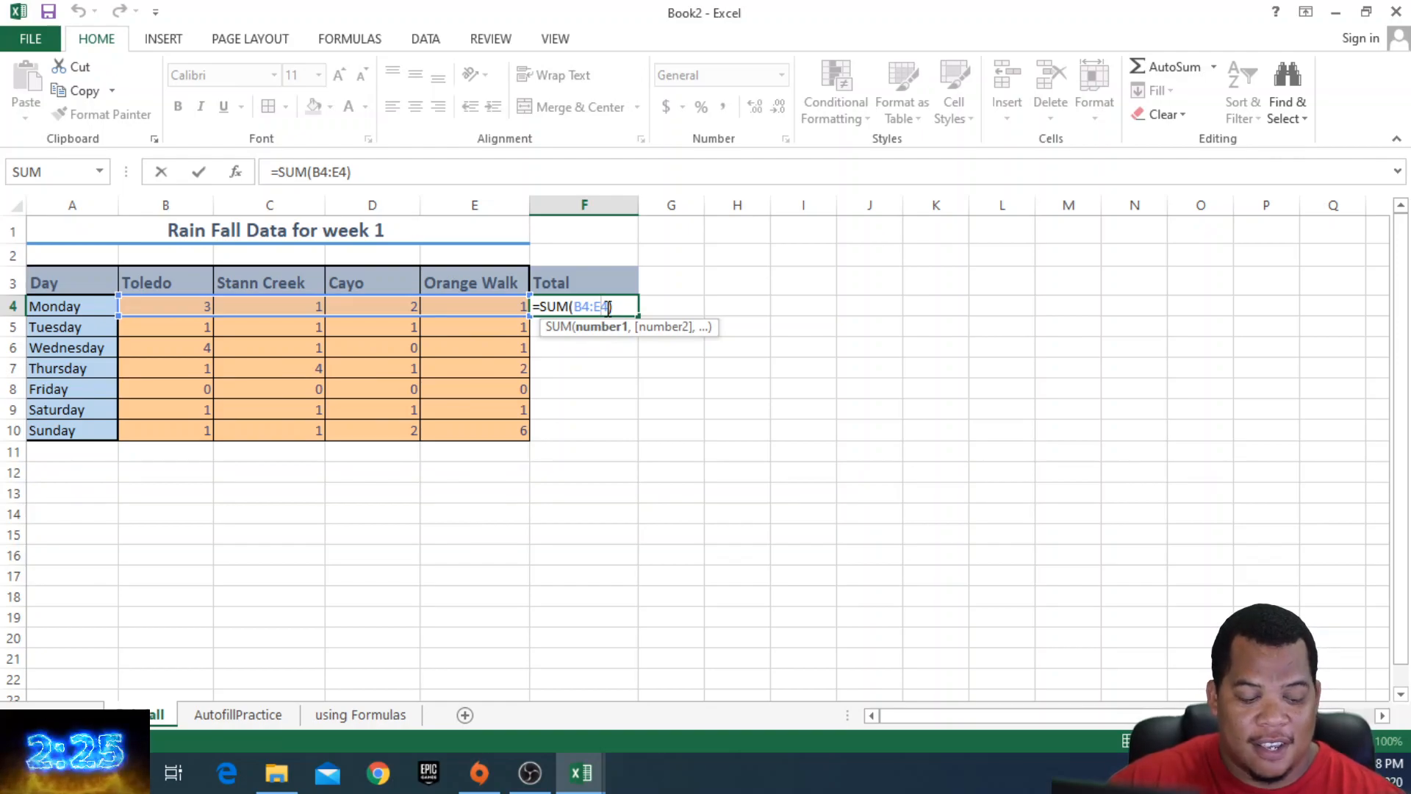
key(Escape)
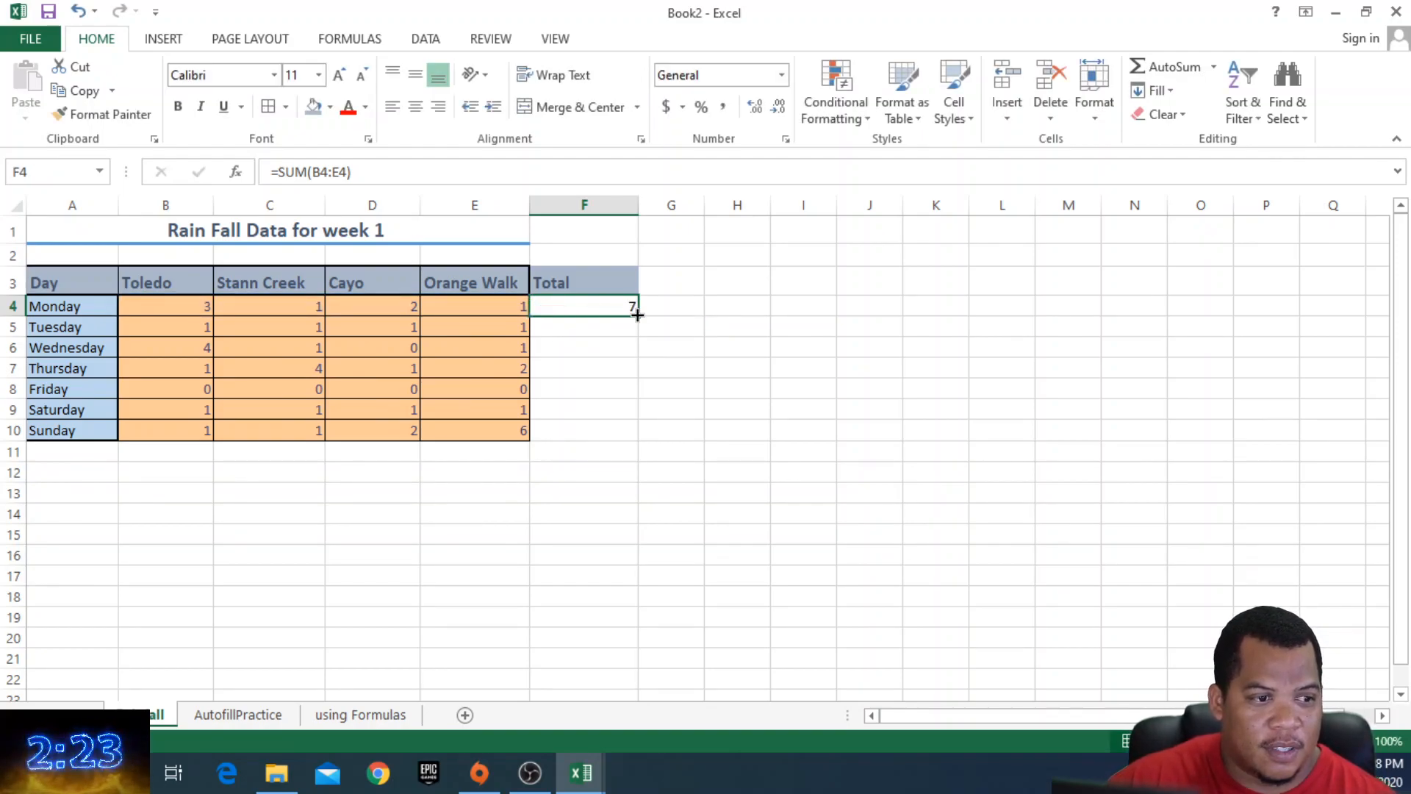
drag(638, 314, 631, 432)
Inspect the copied SUM formulas in cells F5 to F9 and the row range each one uses.
double_click(626, 329)
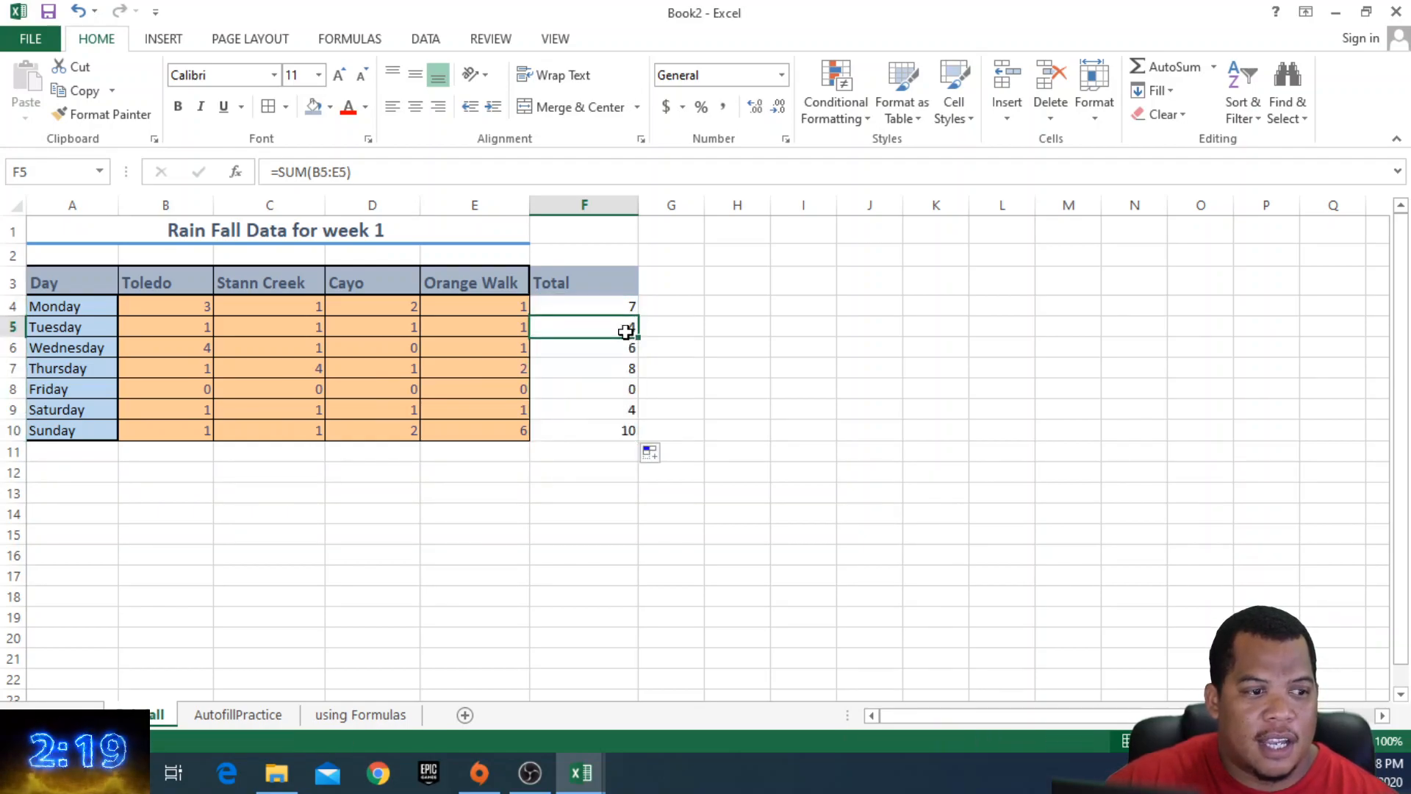
double_click(569, 345)
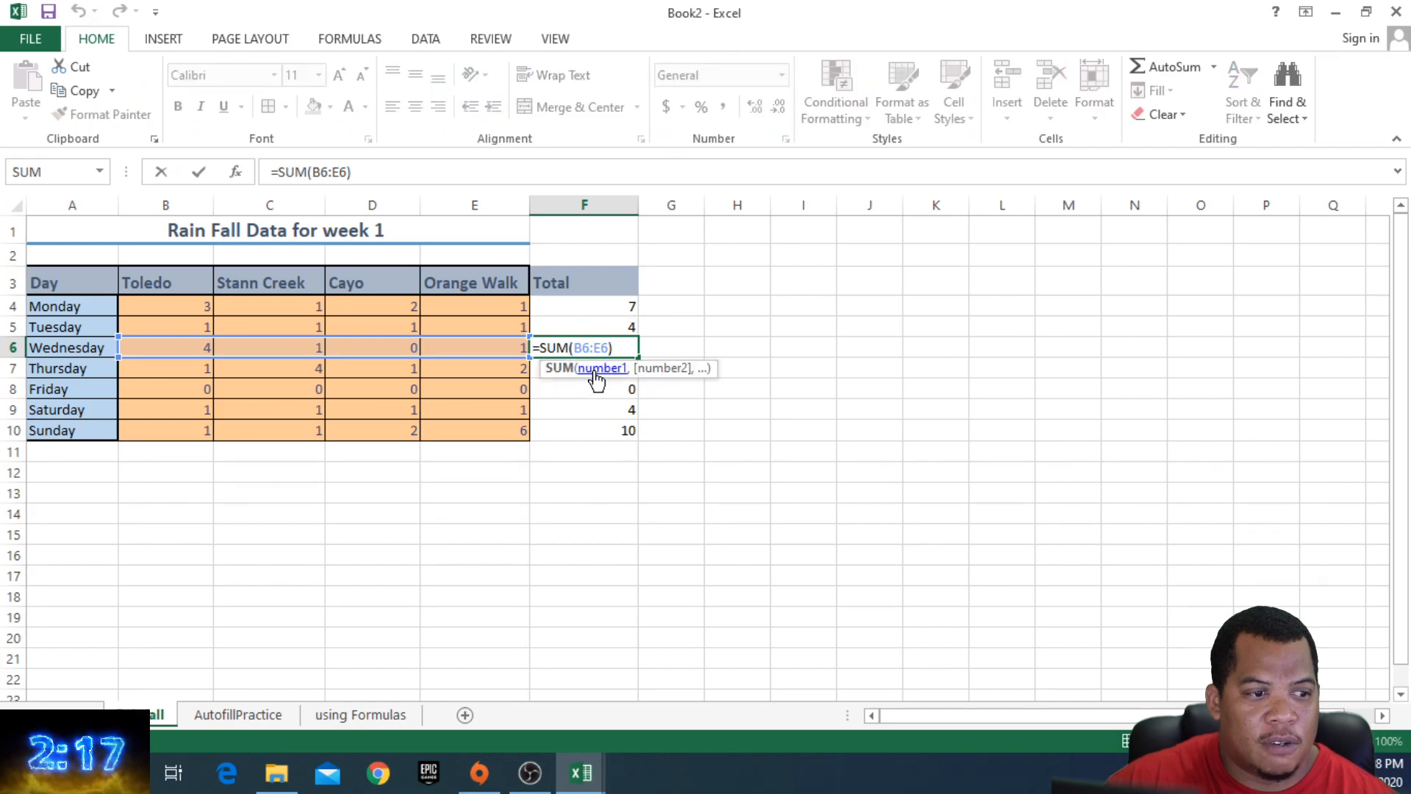
double_click(596, 391)
click(608, 430)
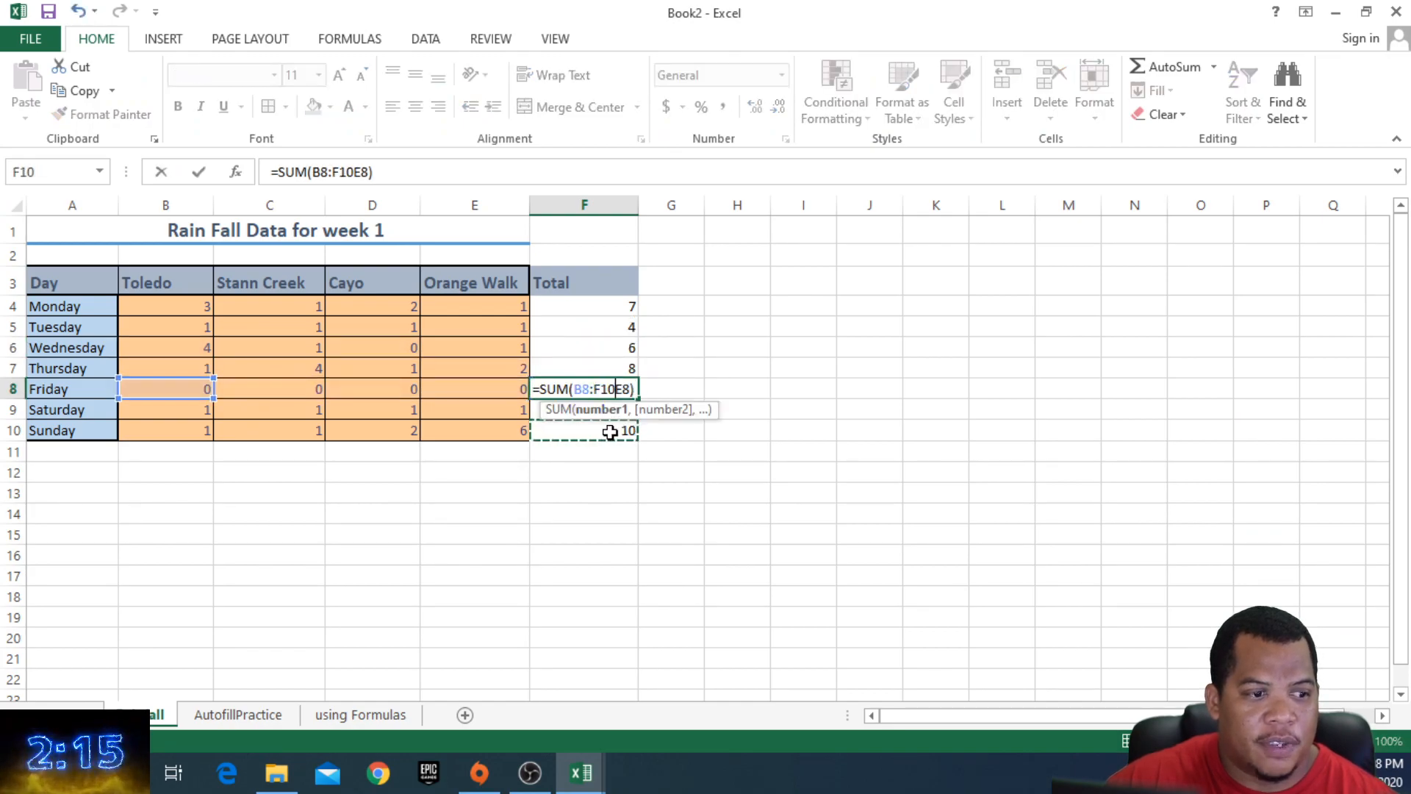
key(Escape)
double_click(609, 410)
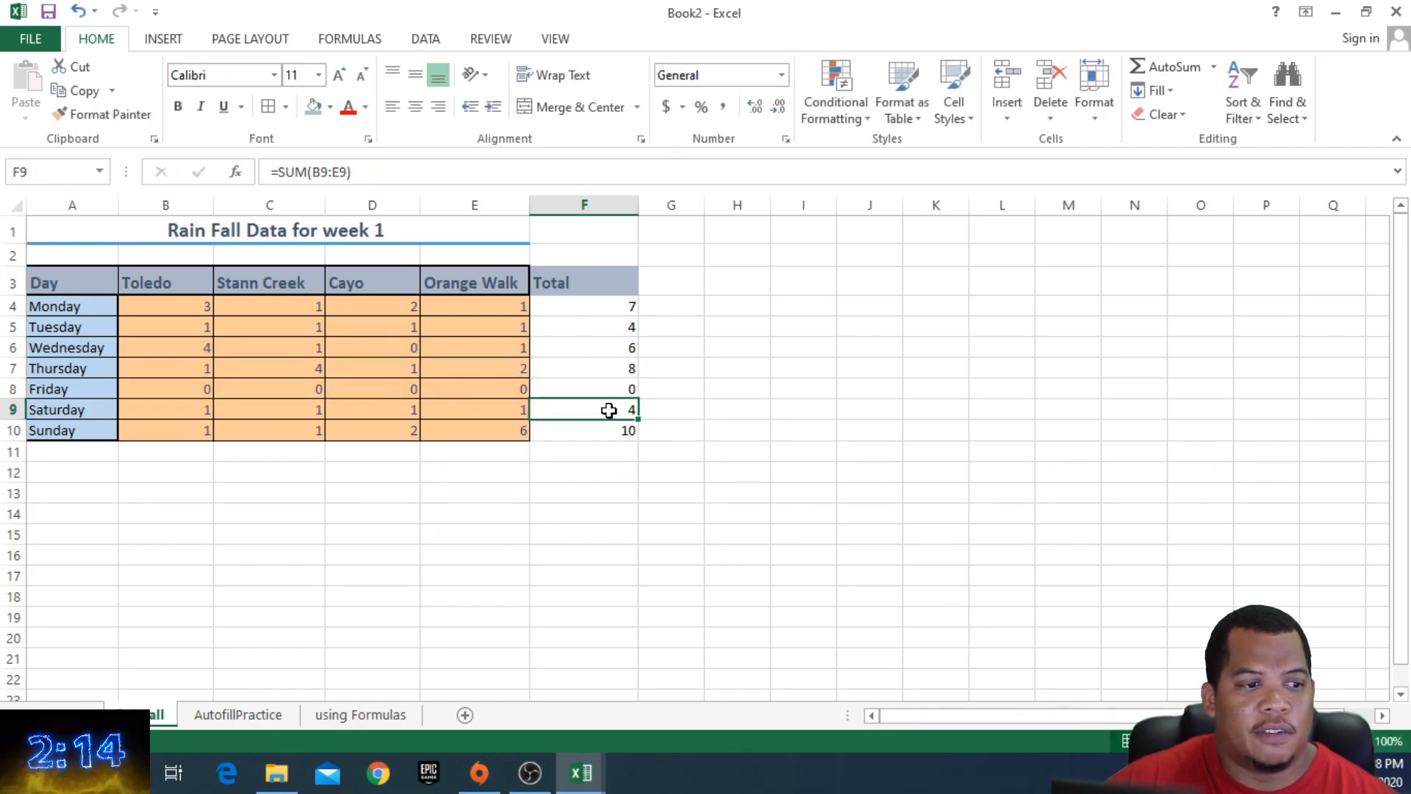
key(Escape)
click(628, 370)
click(626, 393)
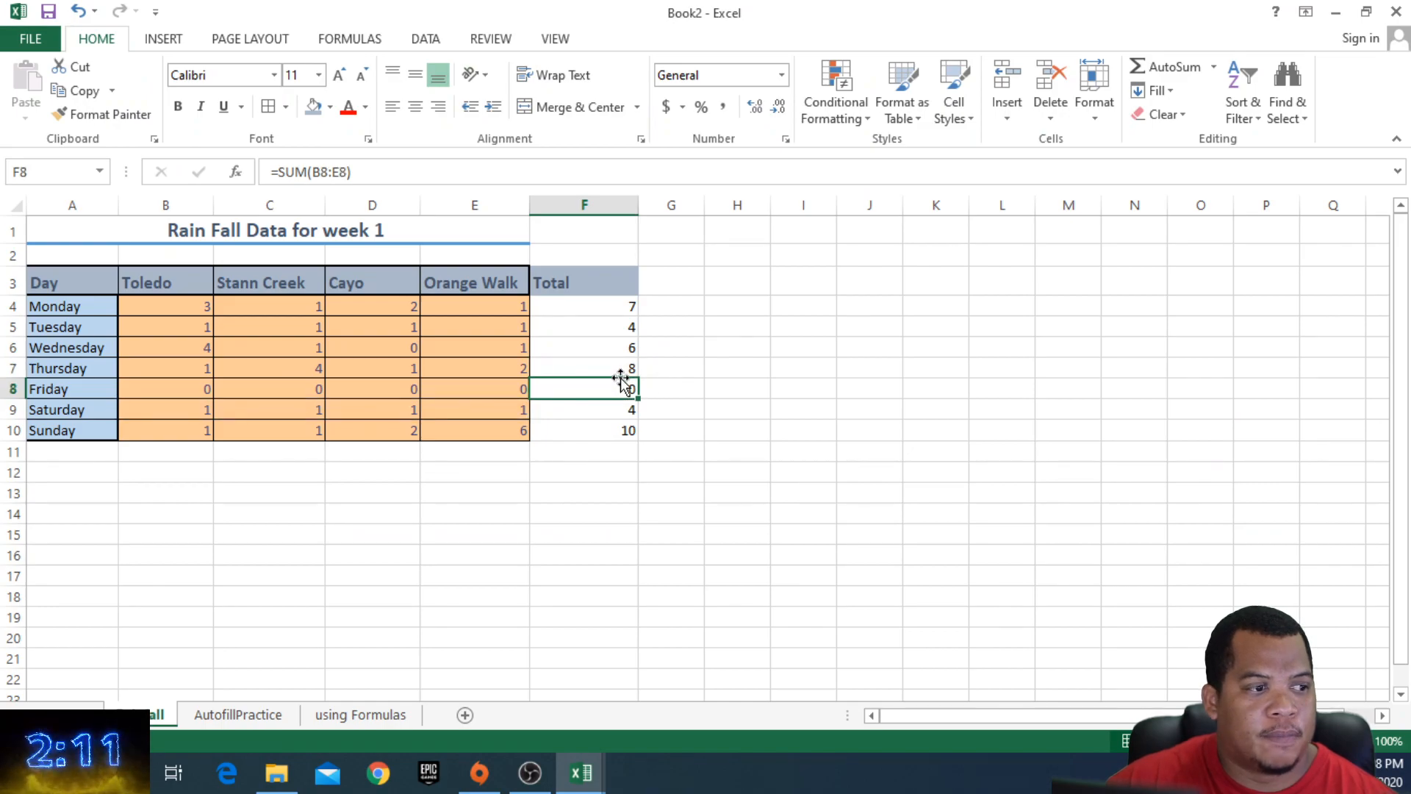
click(624, 369)
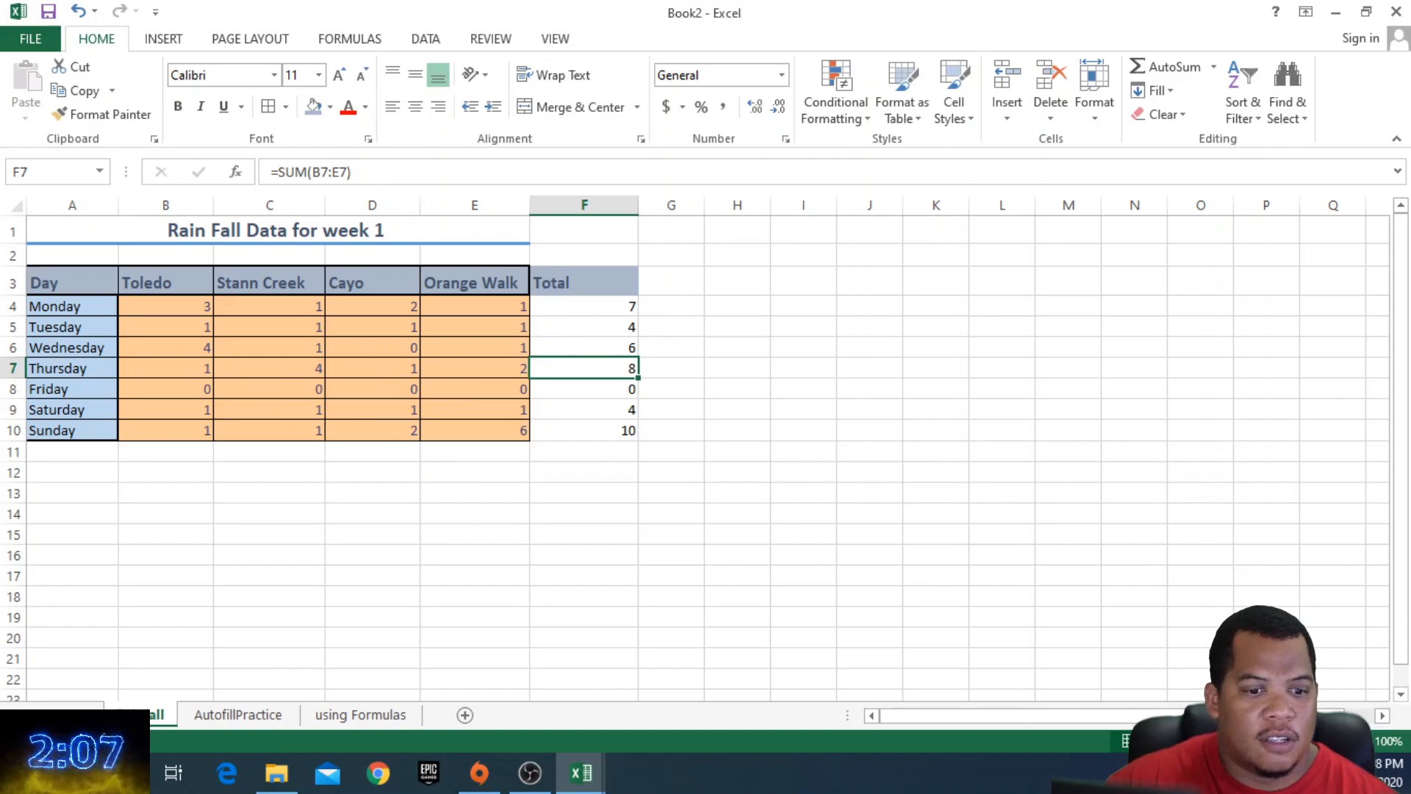
Apply the bold, light-grey bordered cell style to the Total column, F3:F10.
ctrl+scroll(698, 441, up, 3)
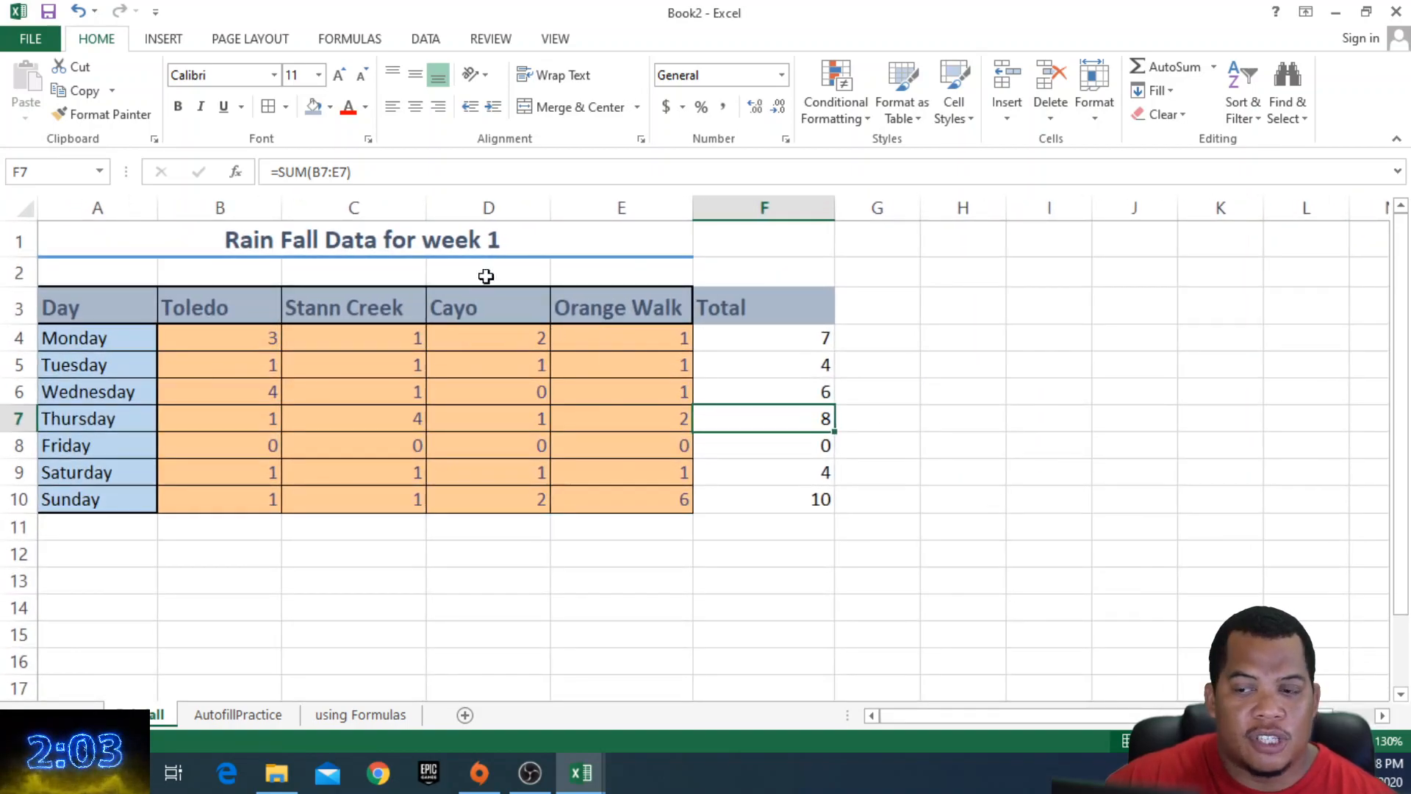
drag(758, 312, 787, 505)
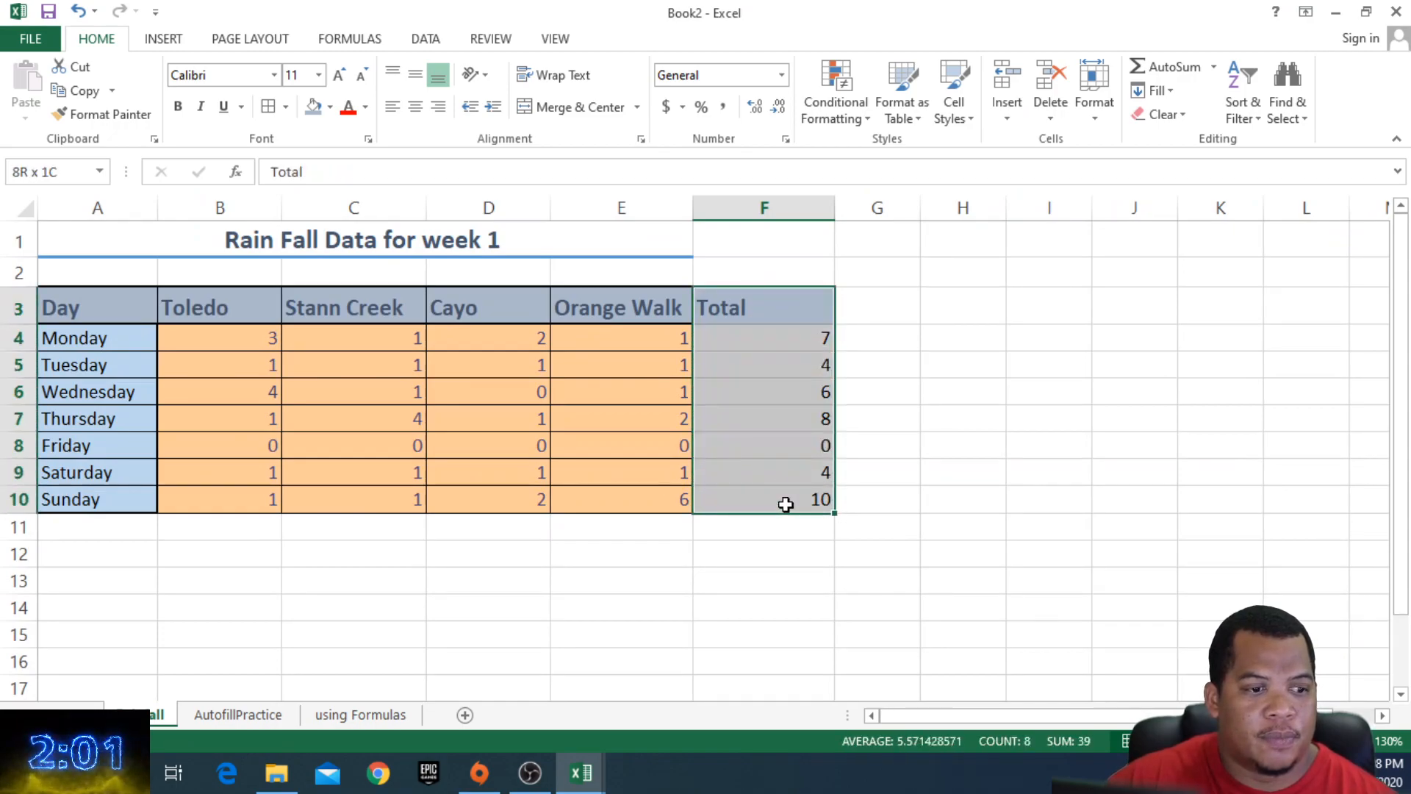
click(955, 91)
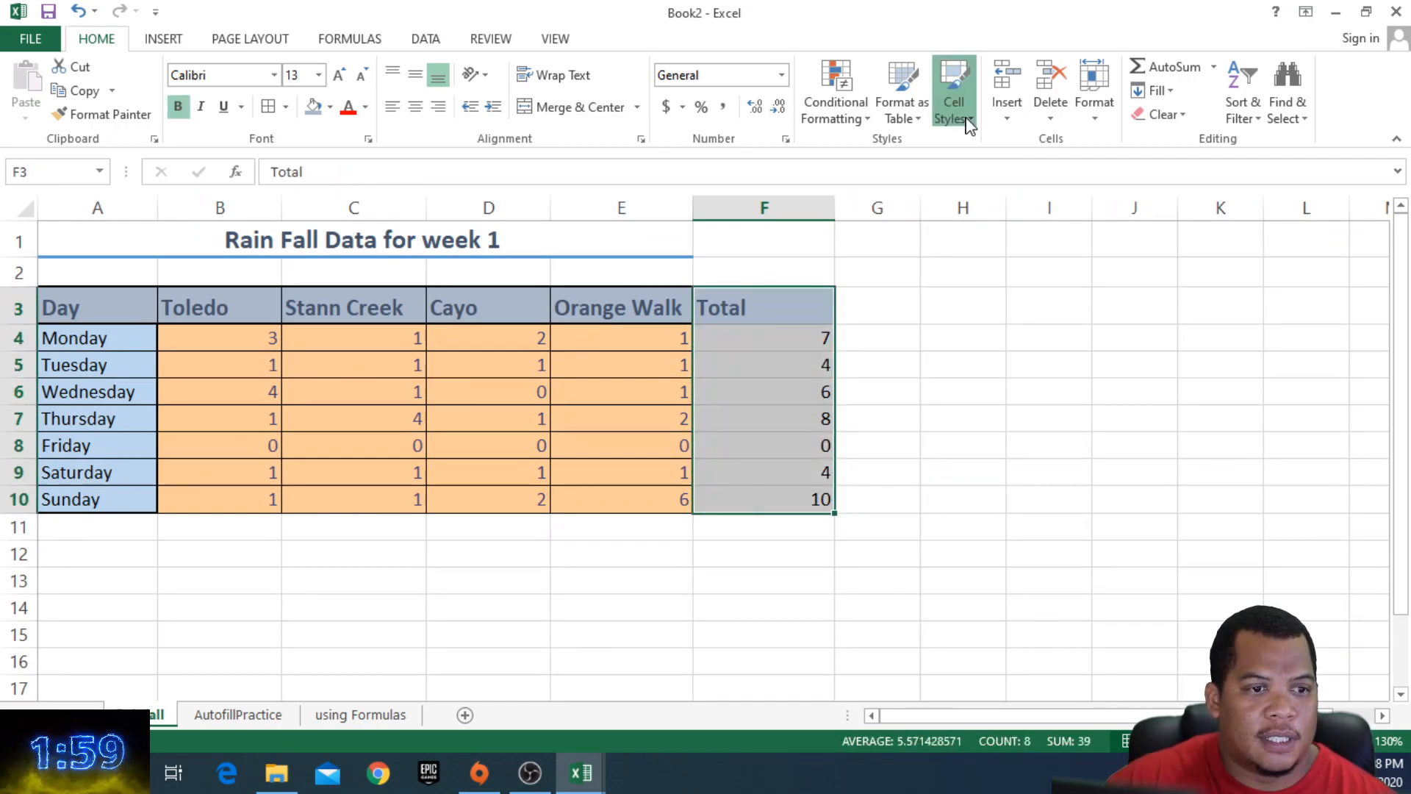
click(801, 249)
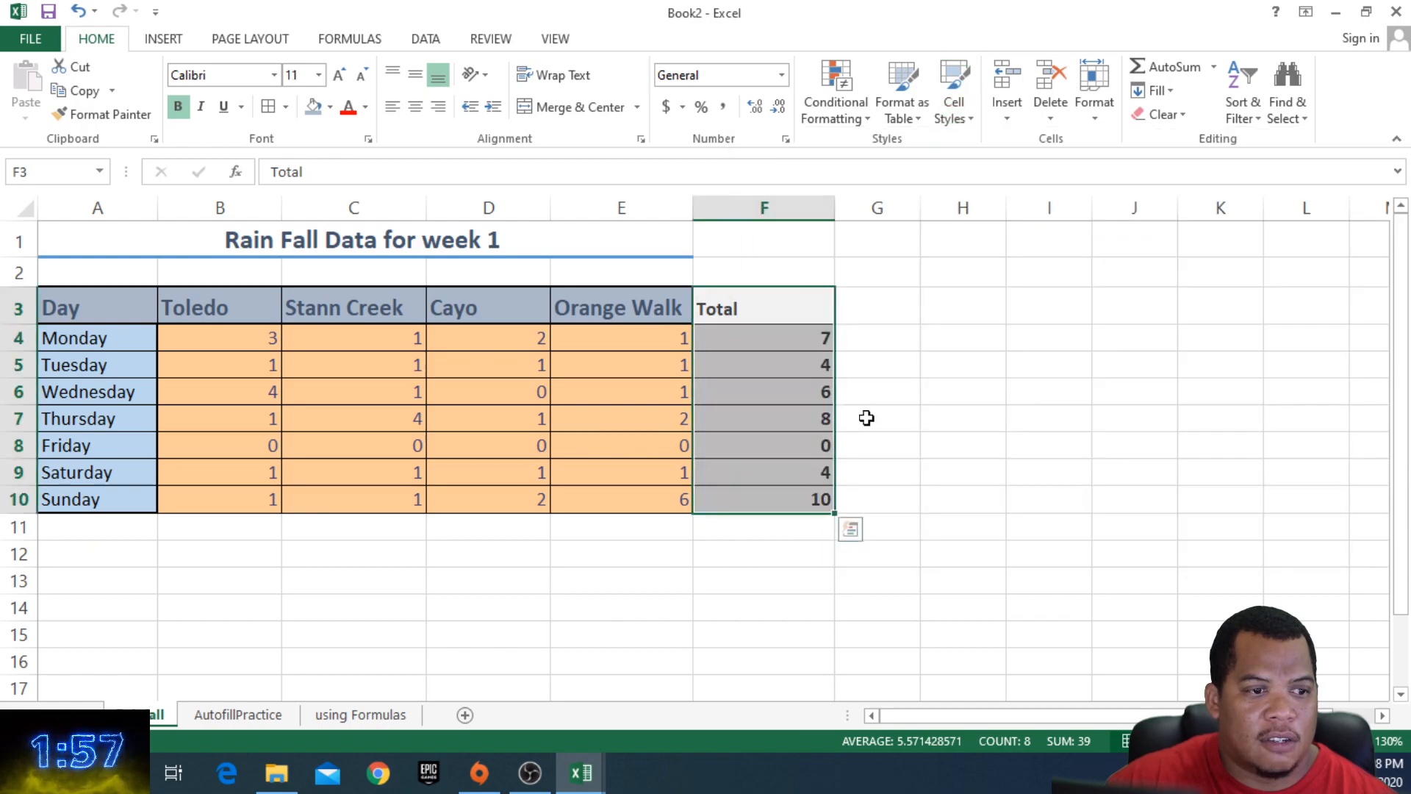
click(785, 316)
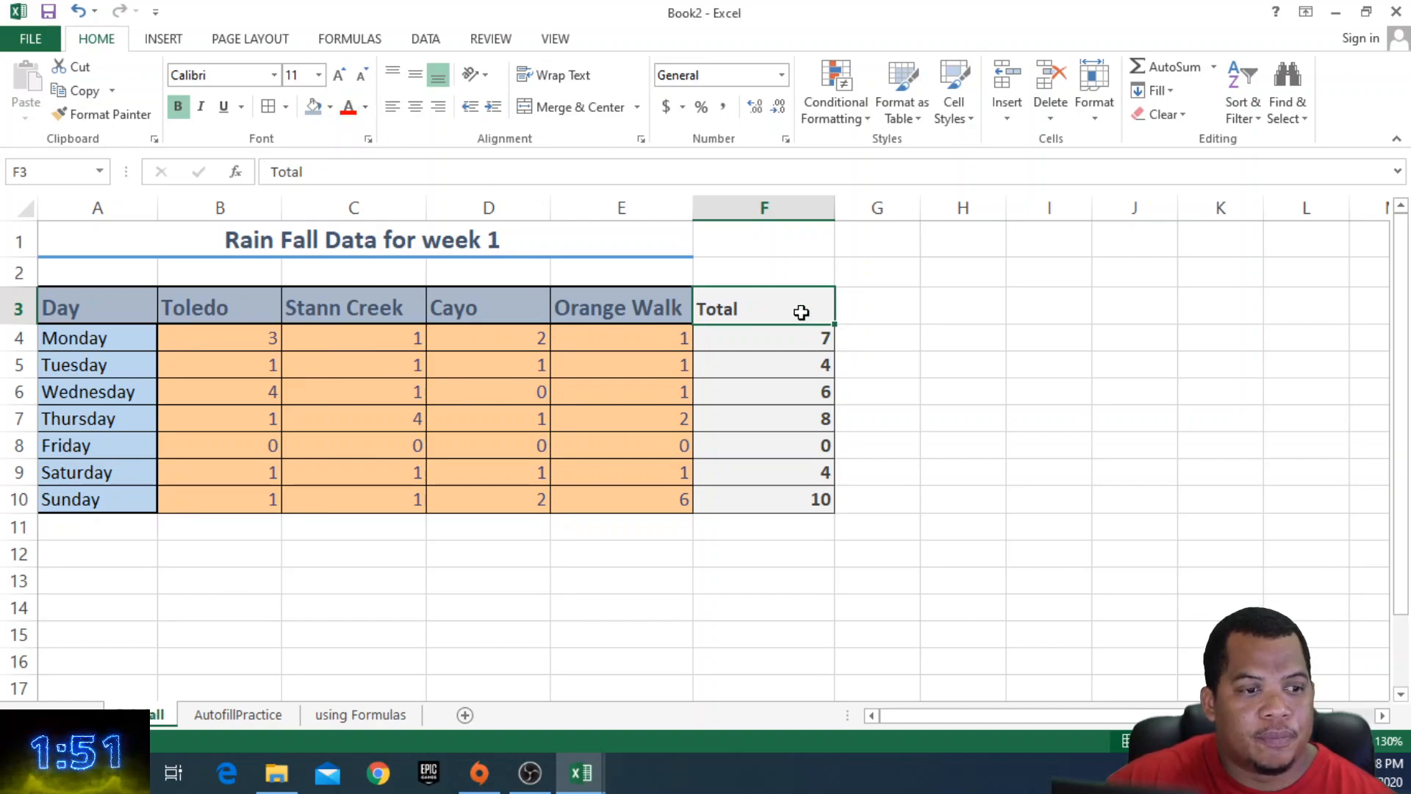
click(809, 358)
drag(812, 484, 811, 501)
click(810, 307)
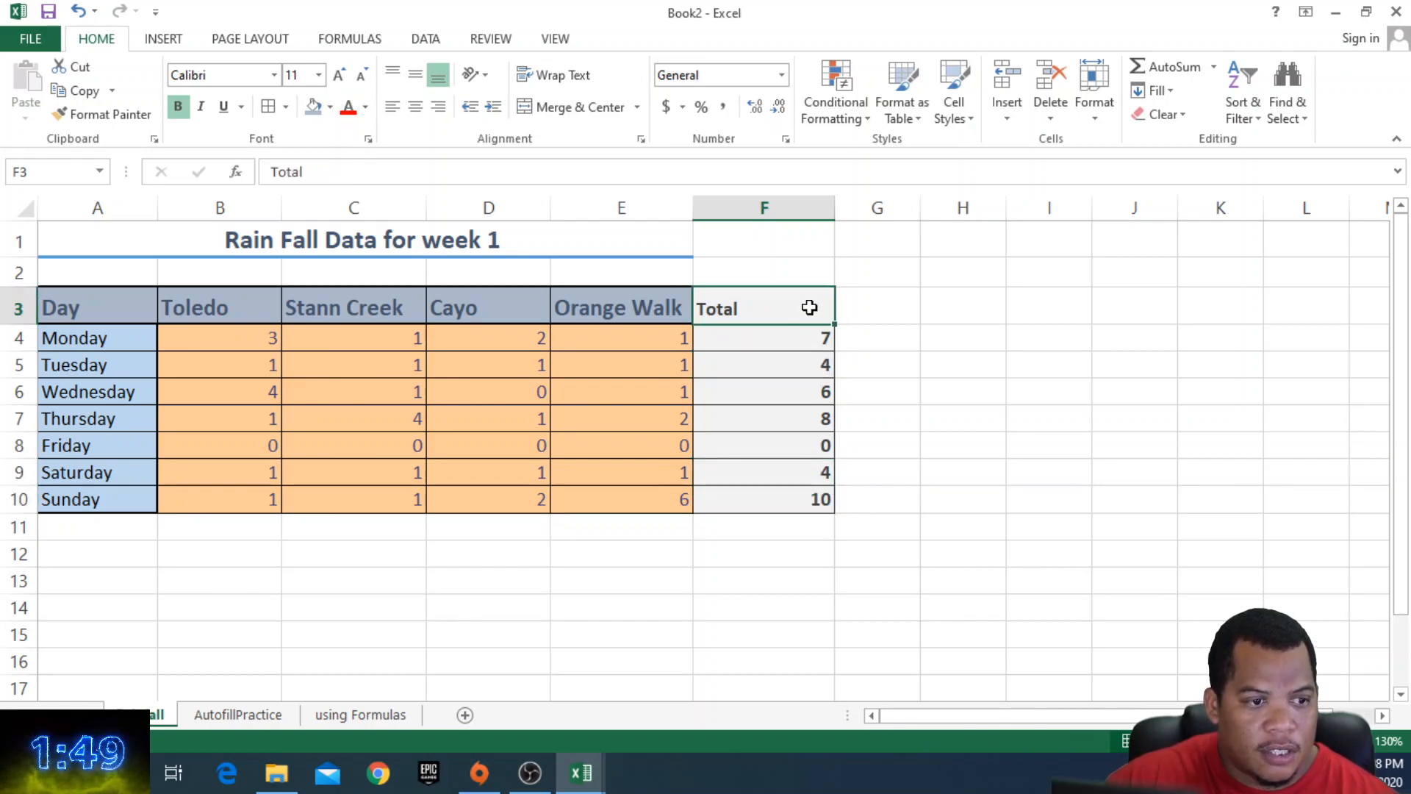
Add the column header "Highest" in cell G3, beside the Total header.
click(884, 313)
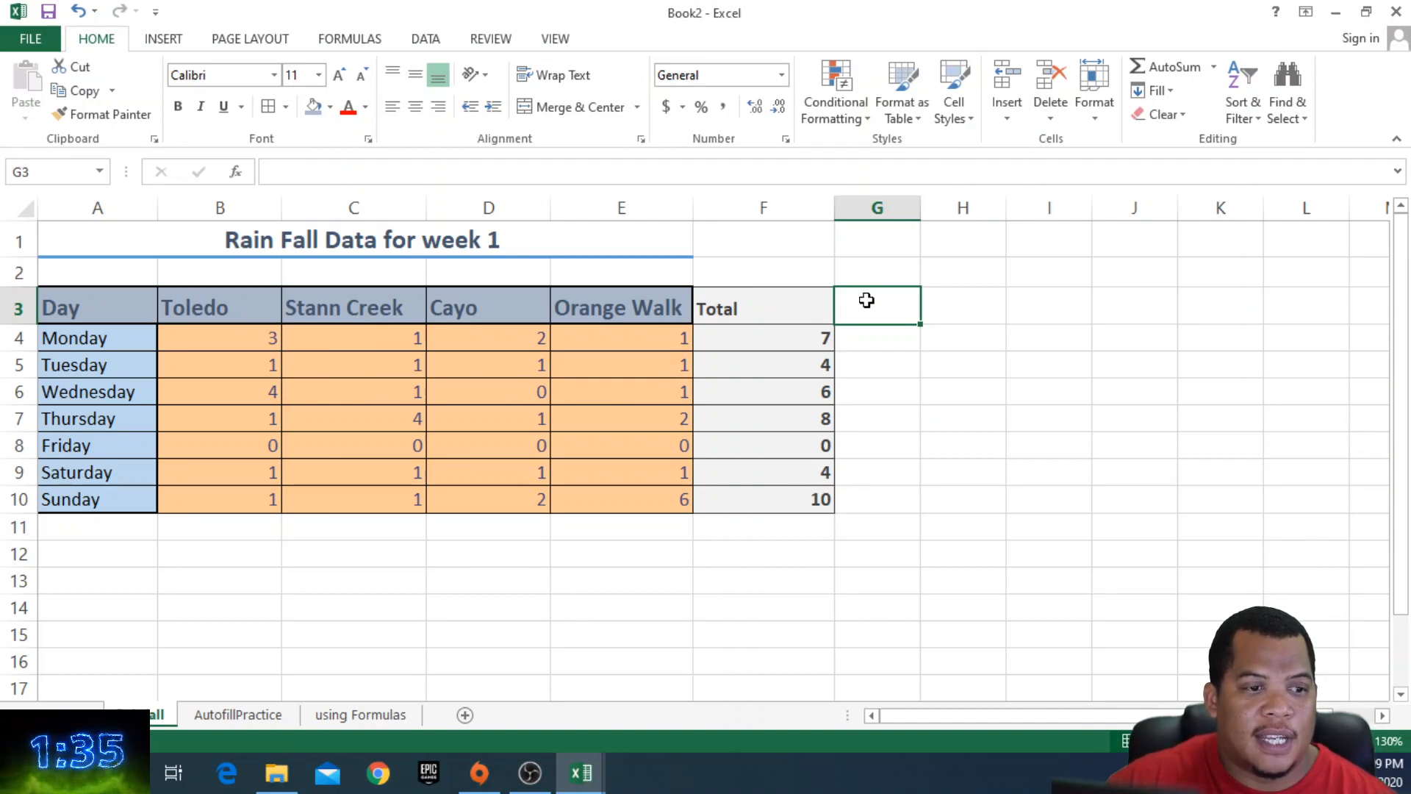
text(Hi)
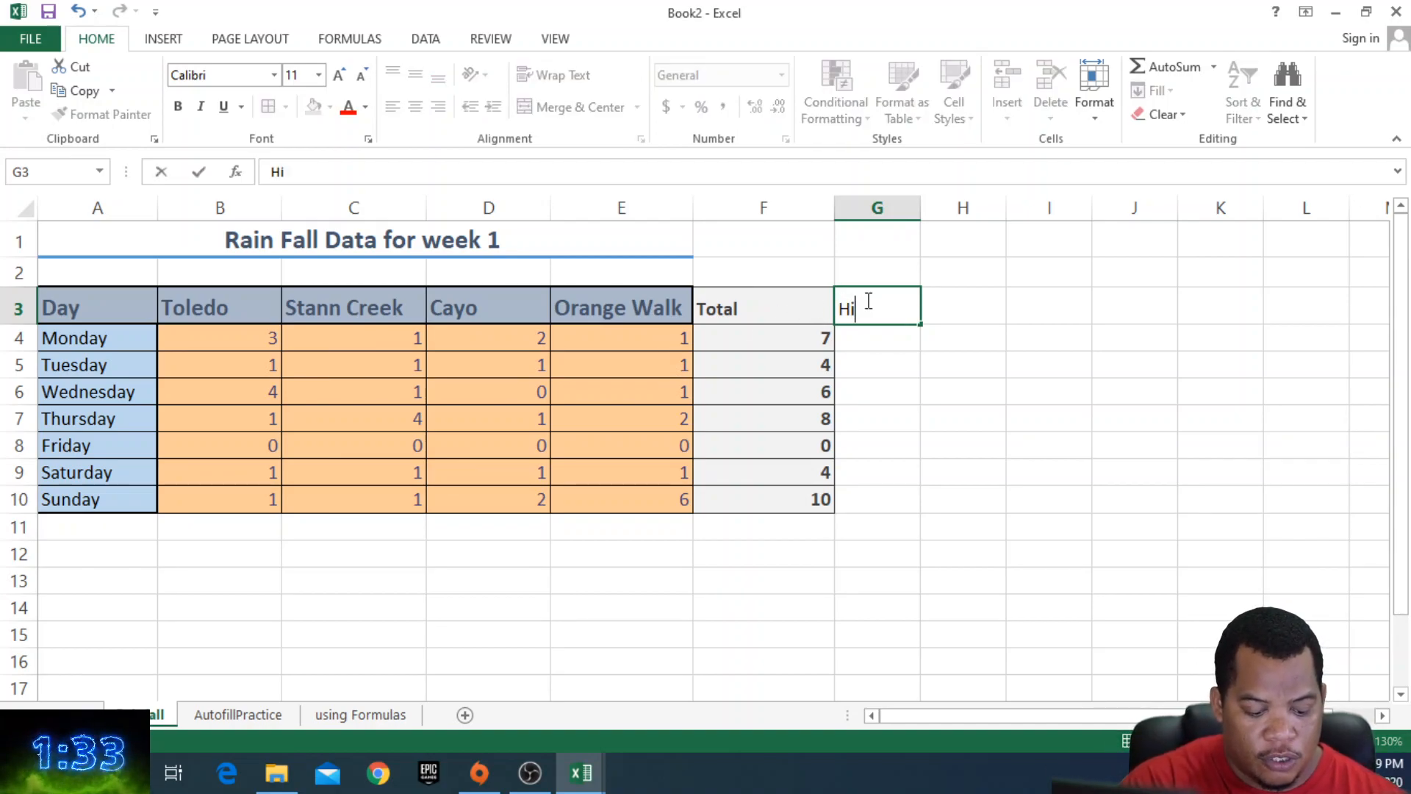
text(ghest)
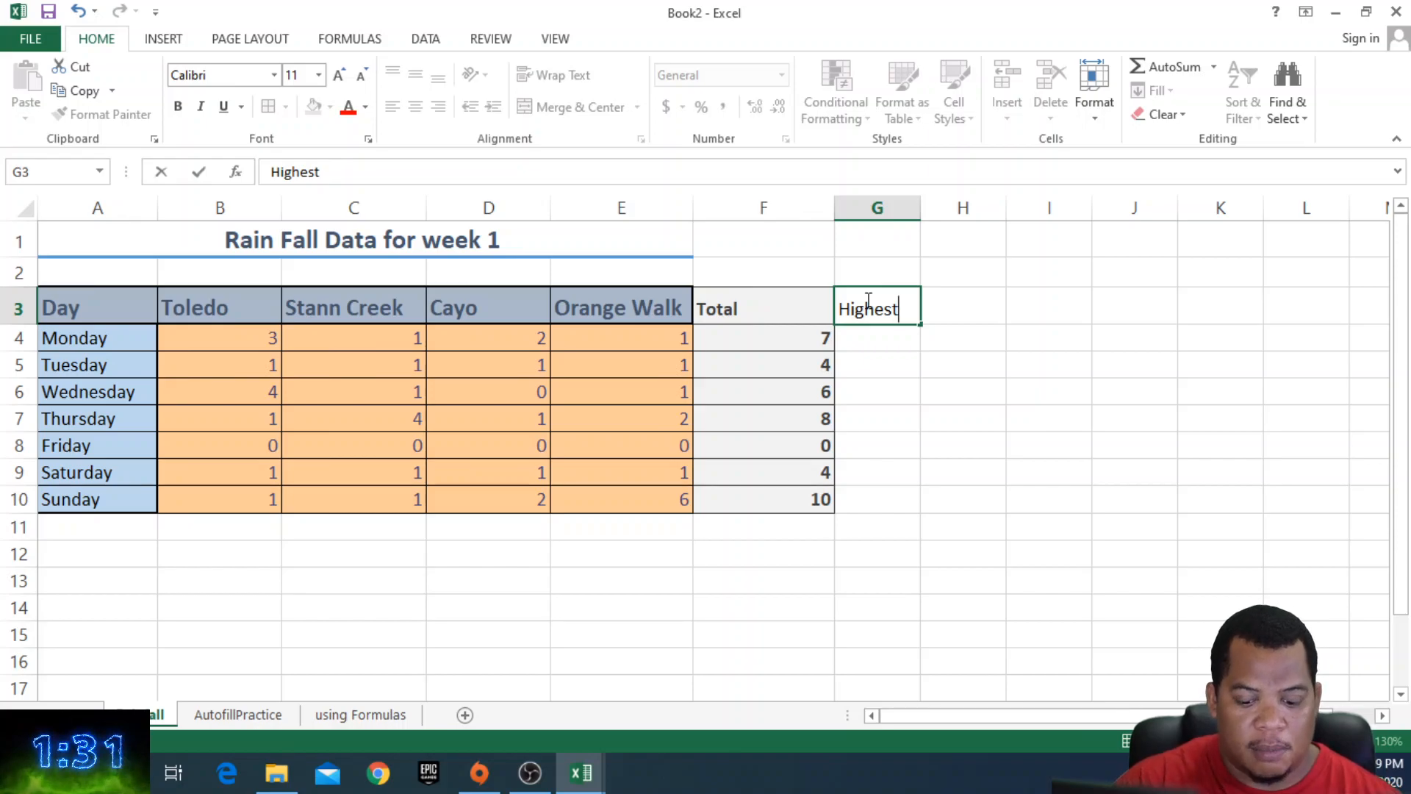
key(Return)
Apply the Heading 2 cell style to the Total header in F3.
click(808, 316)
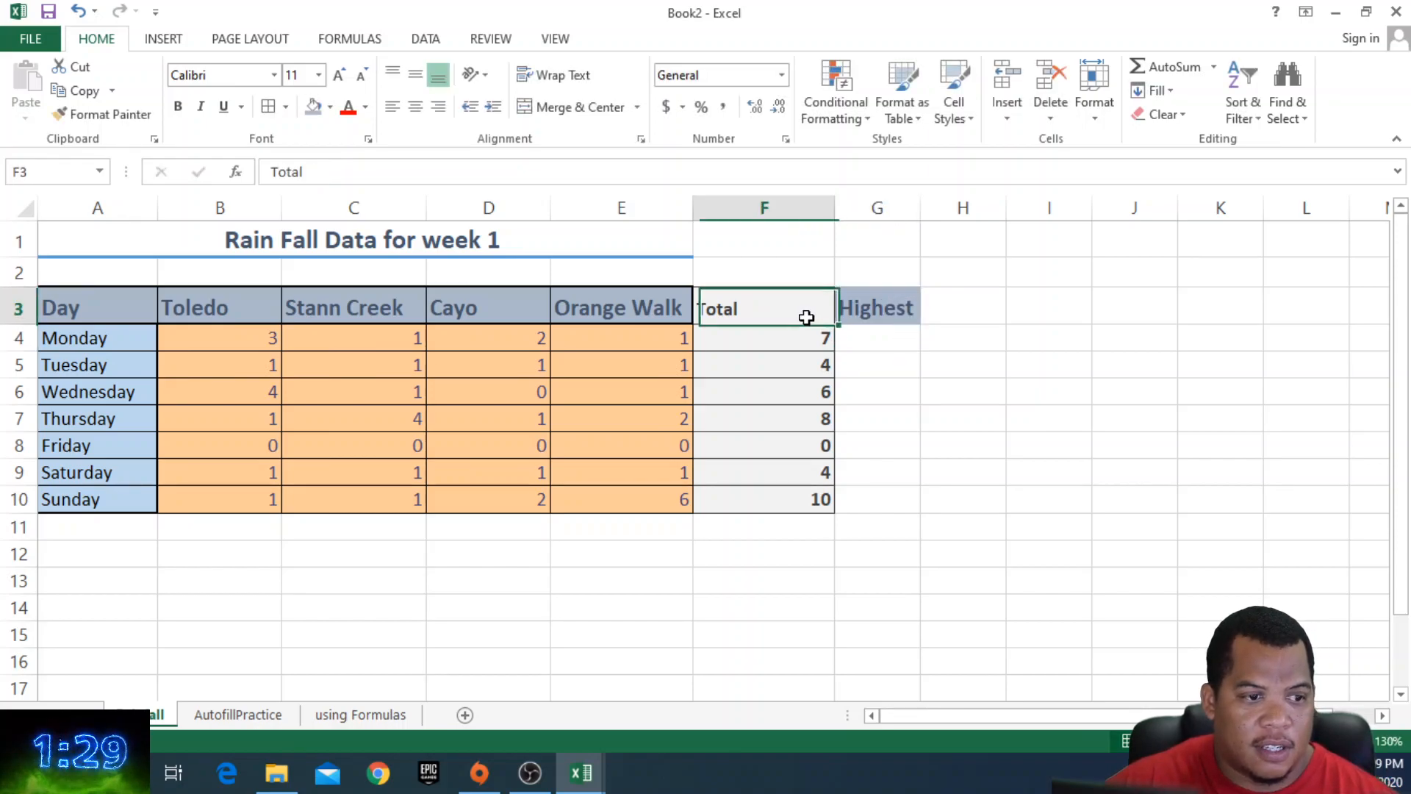
click(954, 92)
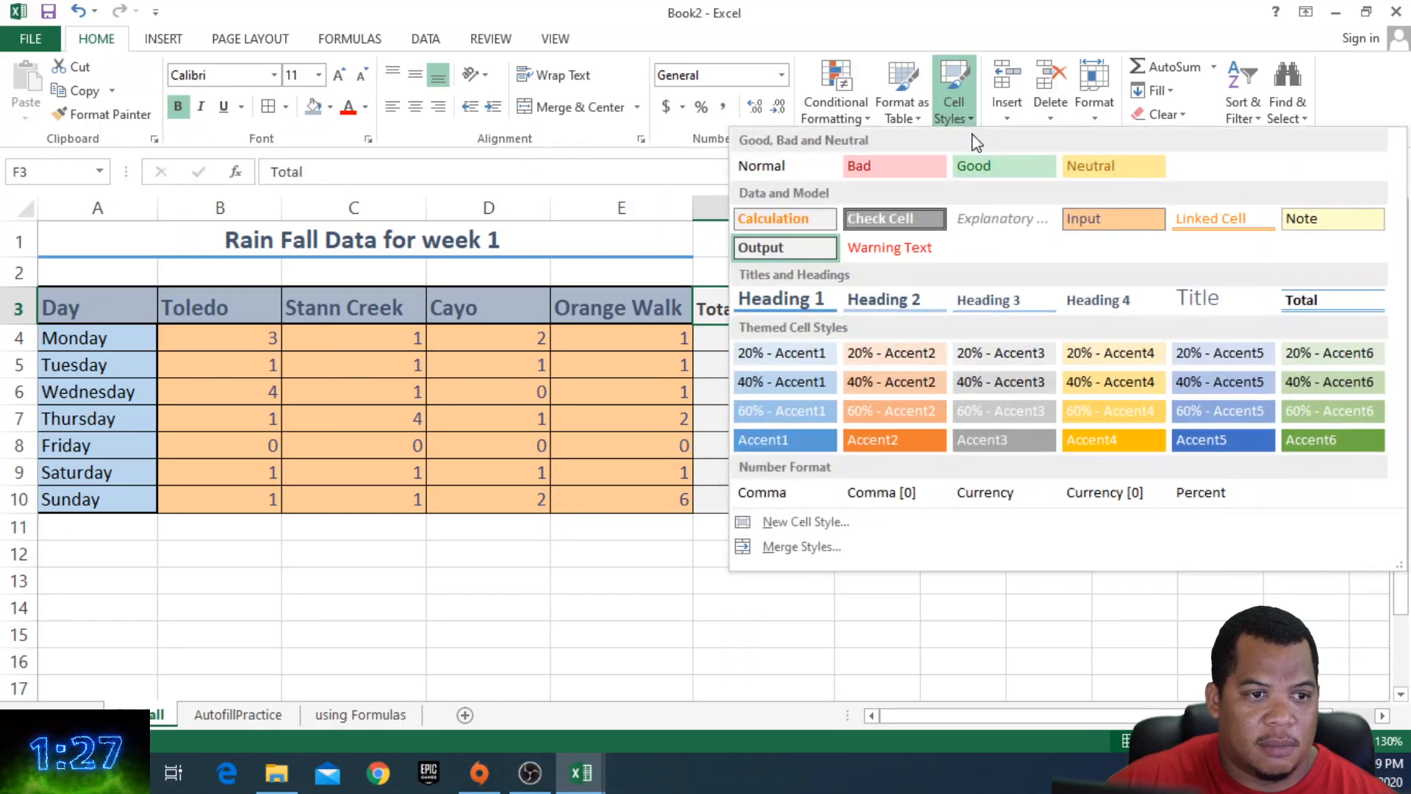
click(912, 303)
click(902, 310)
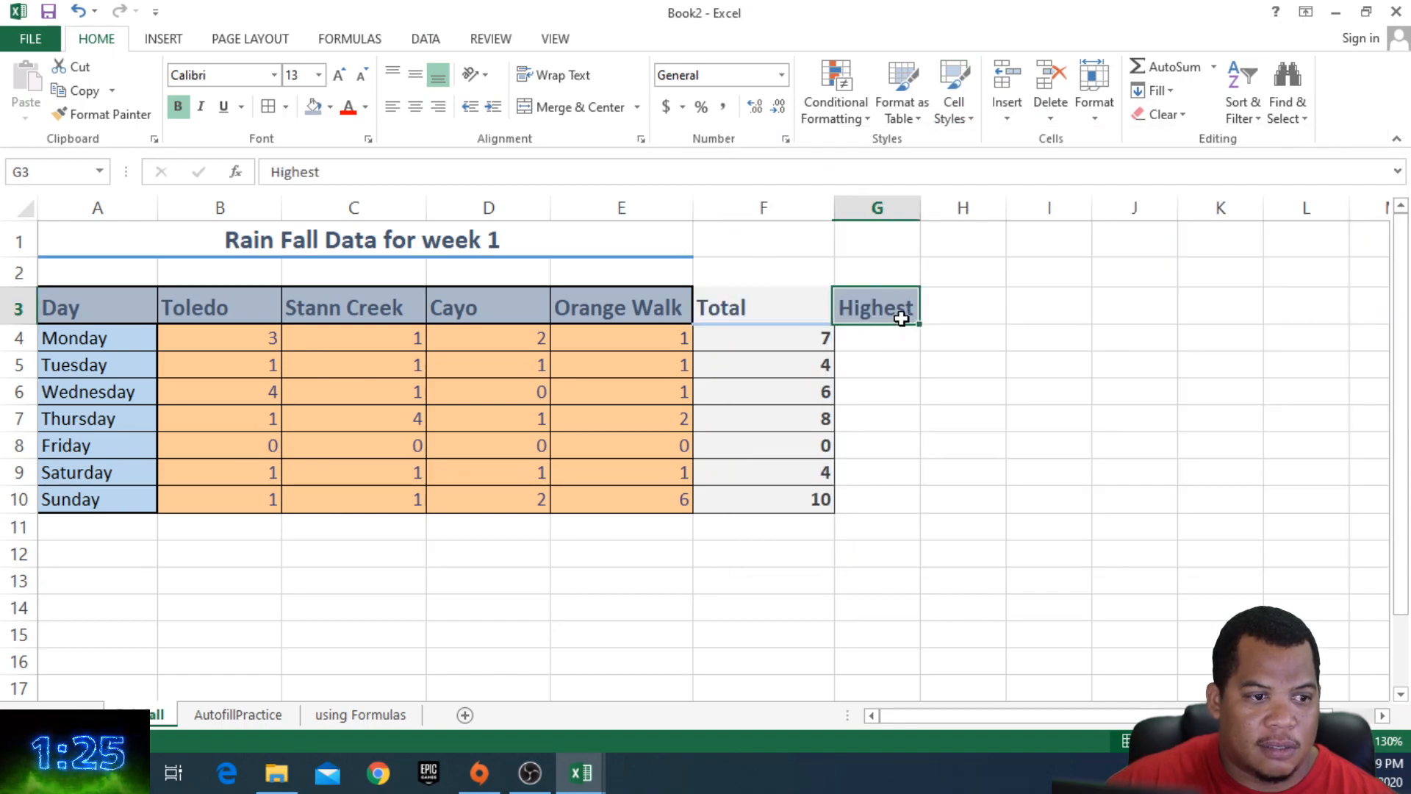
click(714, 315)
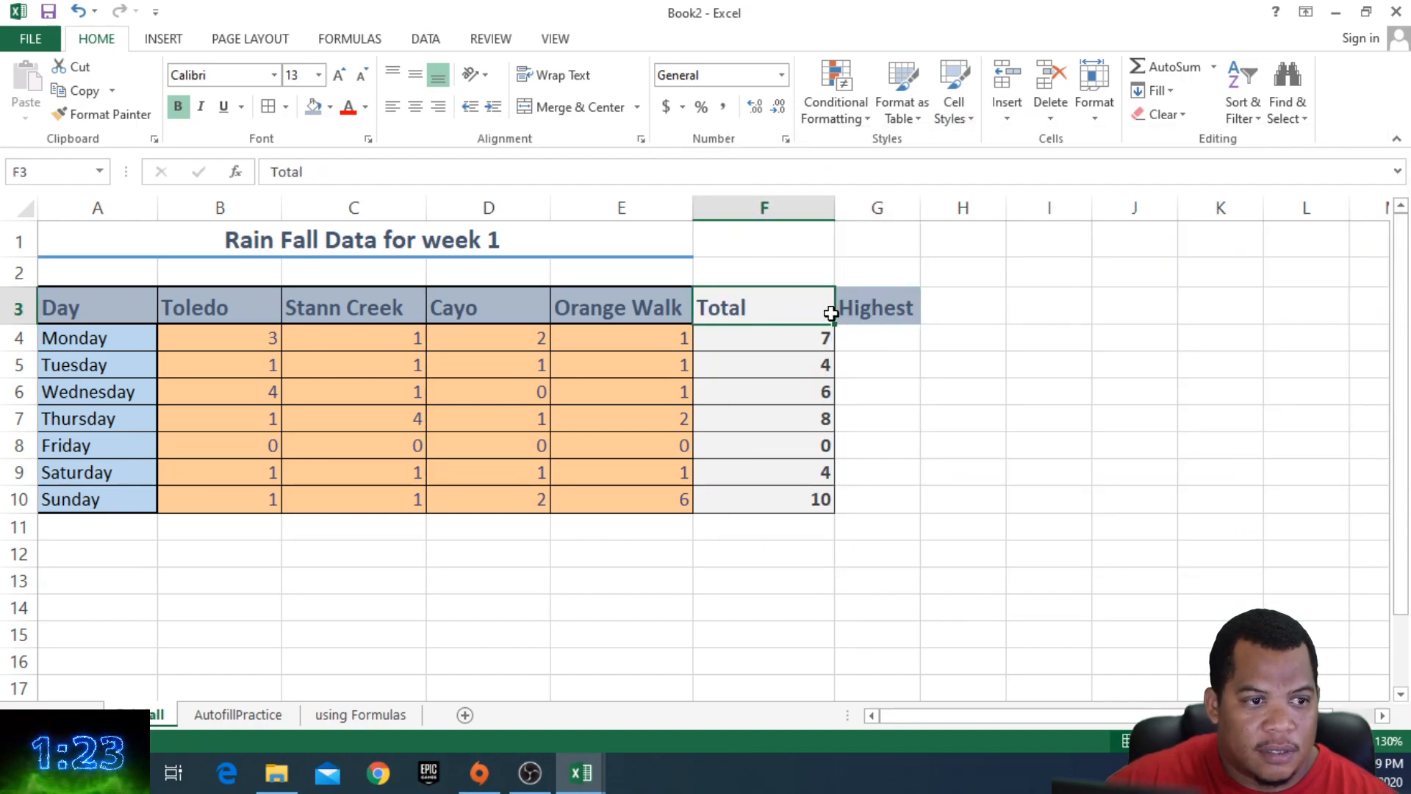
click(925, 313)
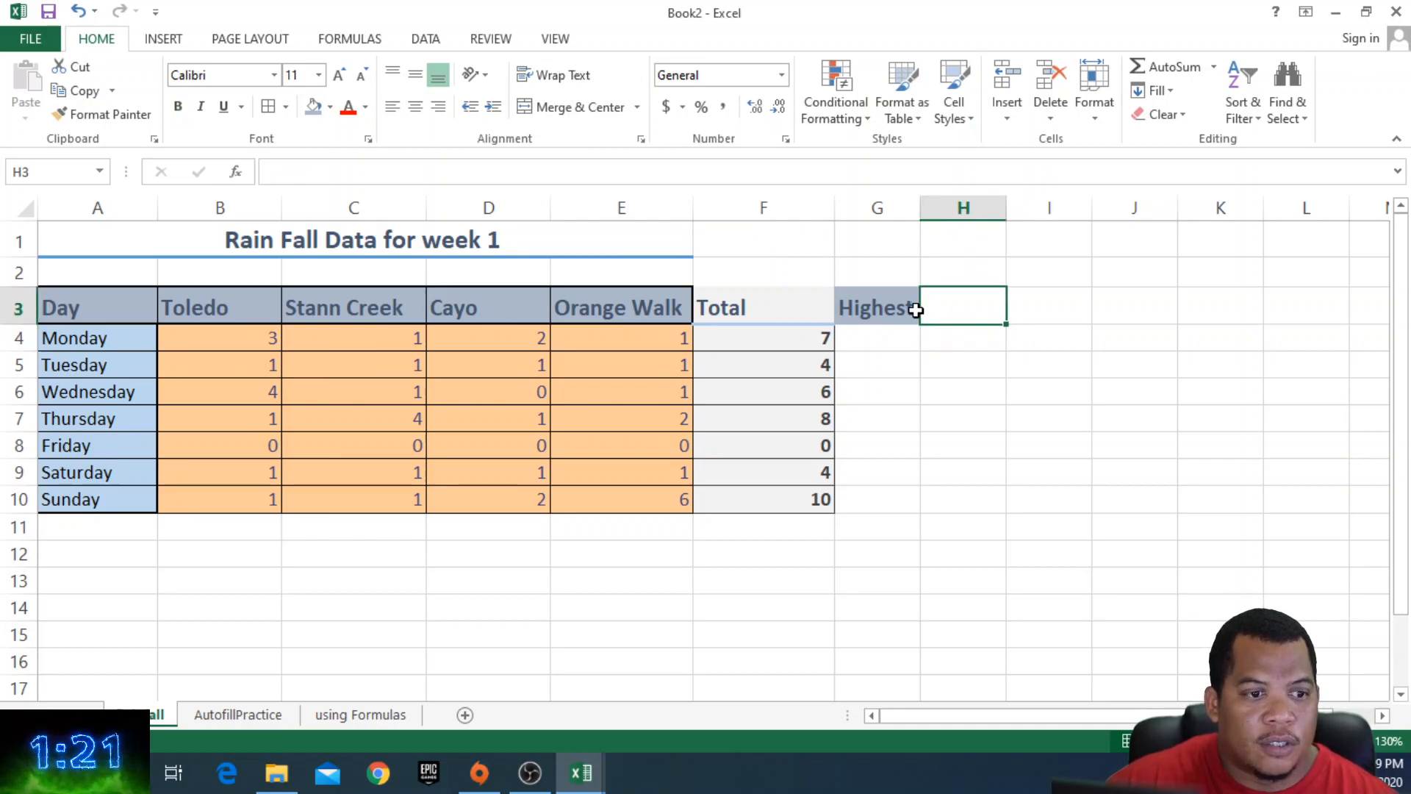
Calculate Monday's highest rainfall in G4 with the MAX function over B4:E4 and fill the formula down to G10.
click(869, 336)
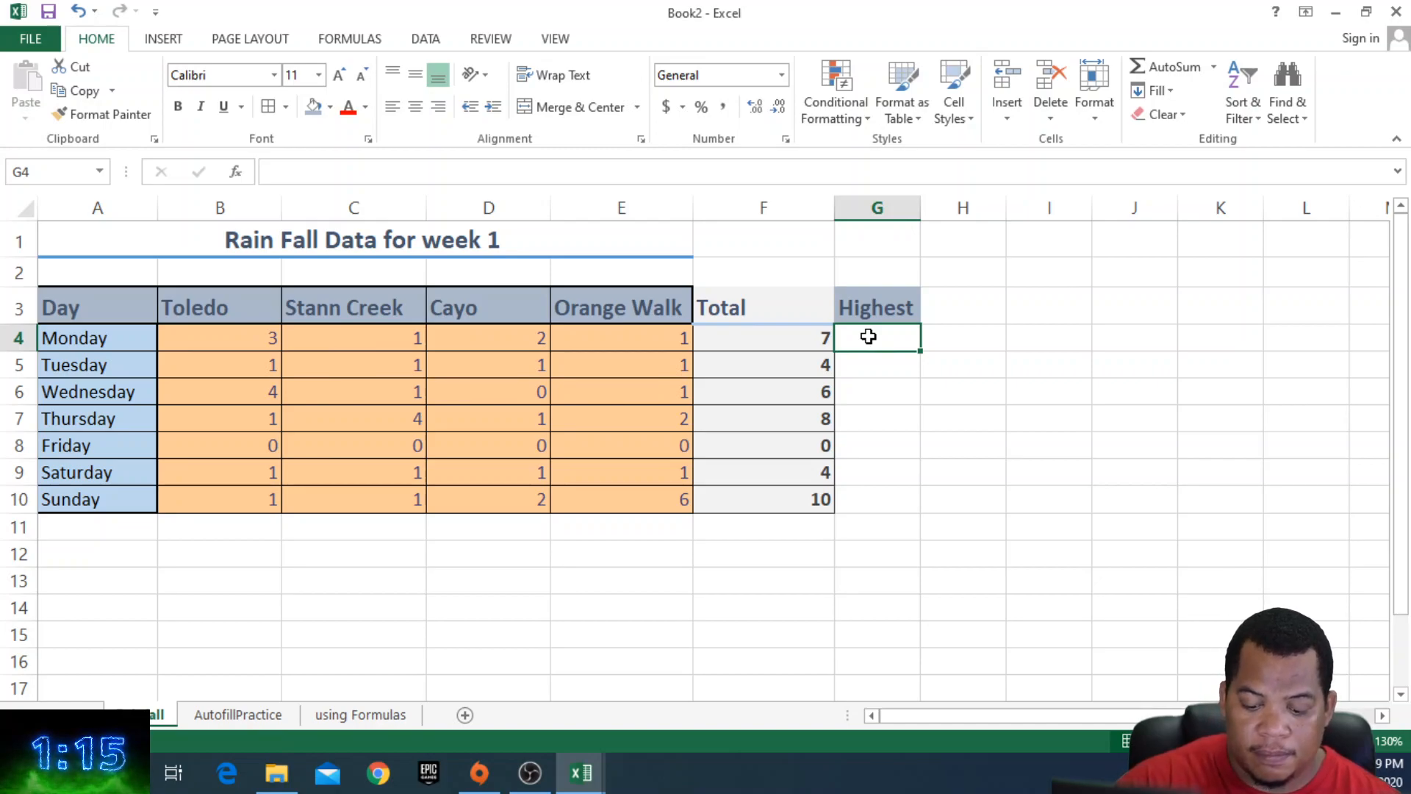
text(=ma)
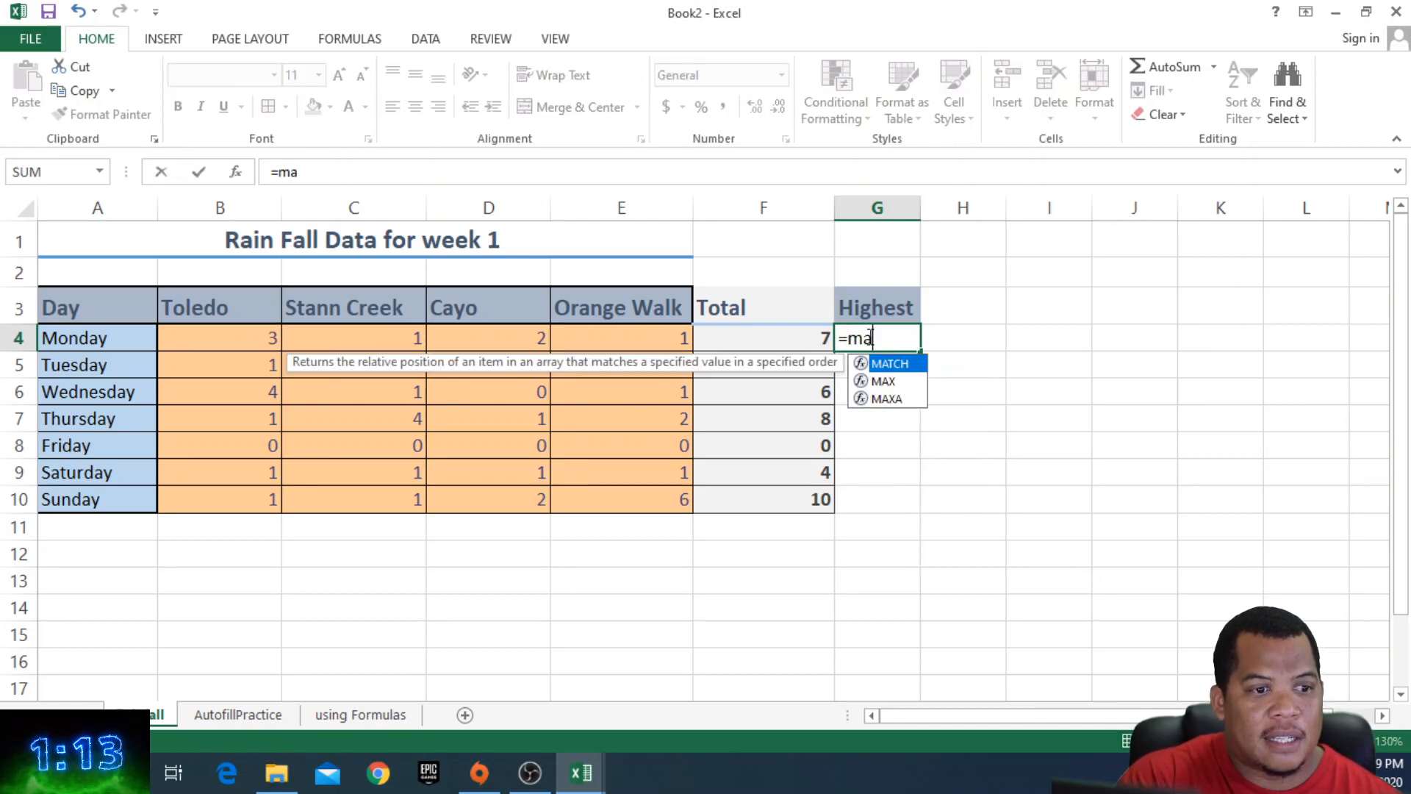
text(x)
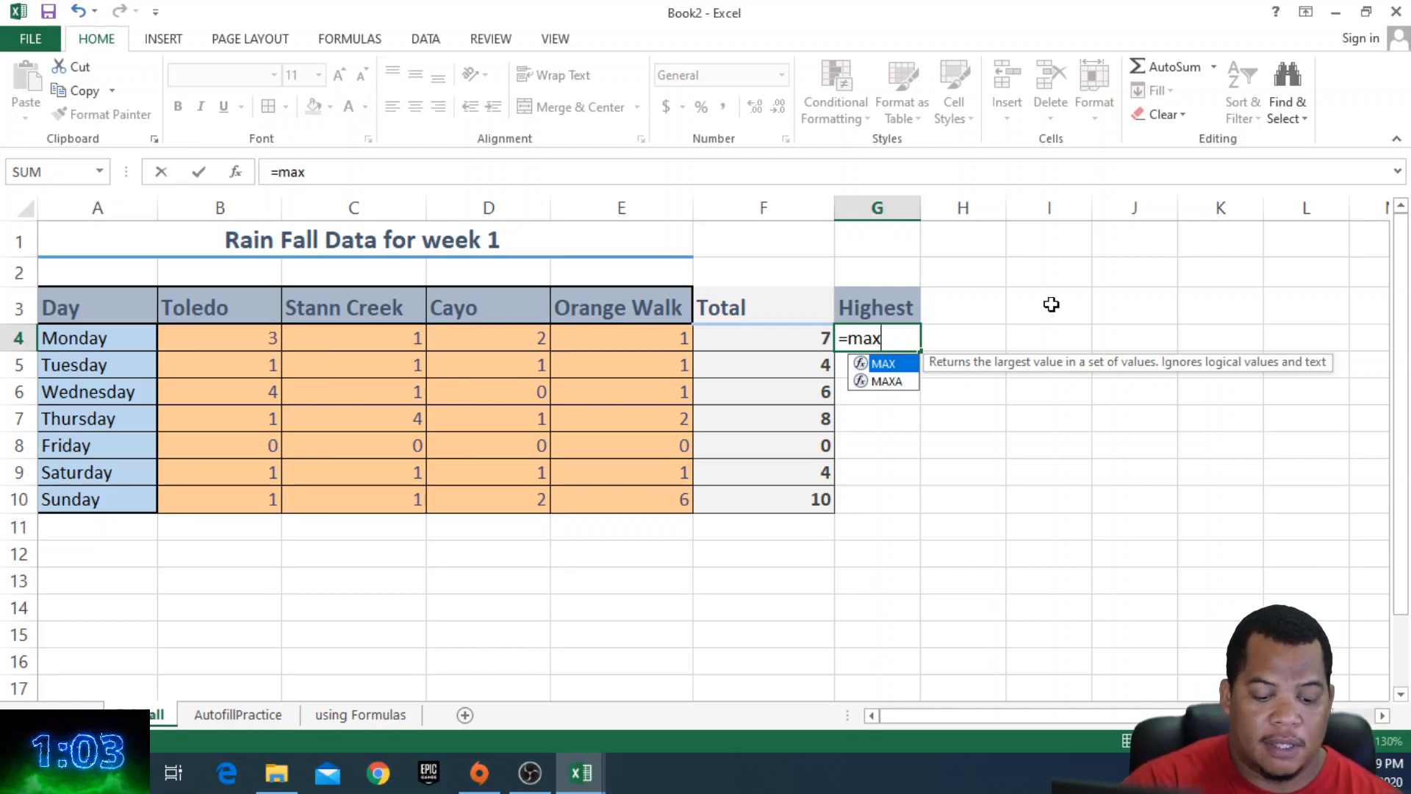
text(()
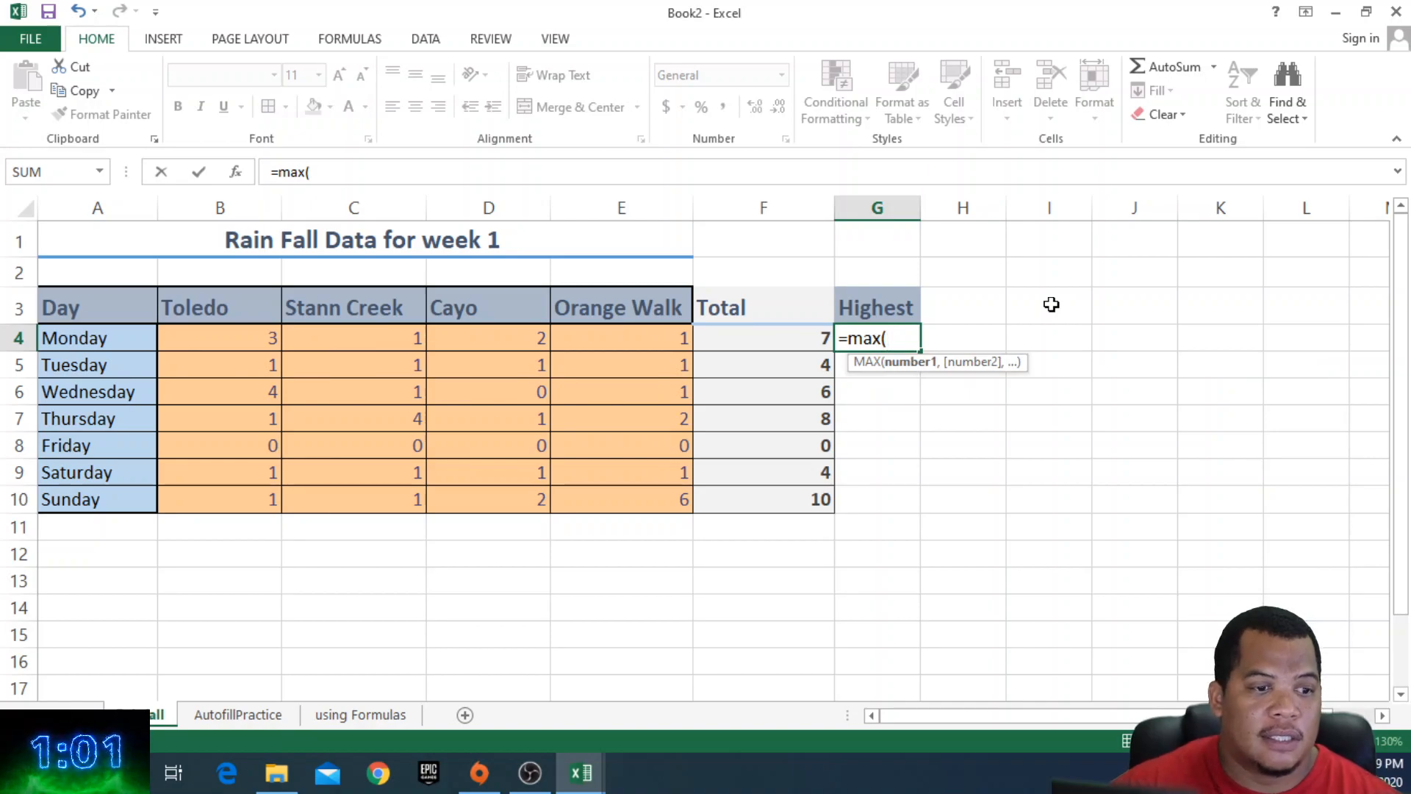
drag(257, 331, 607, 339)
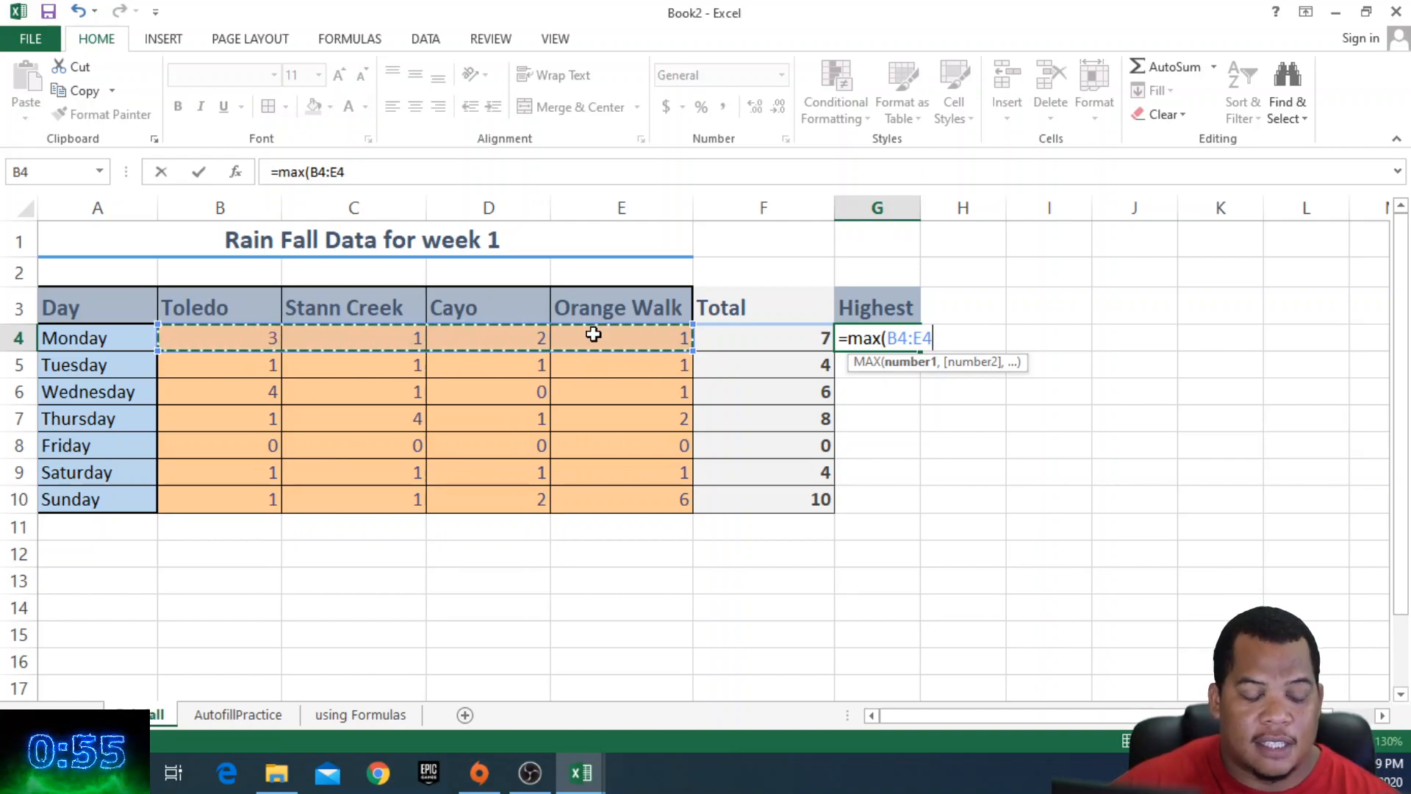
text())
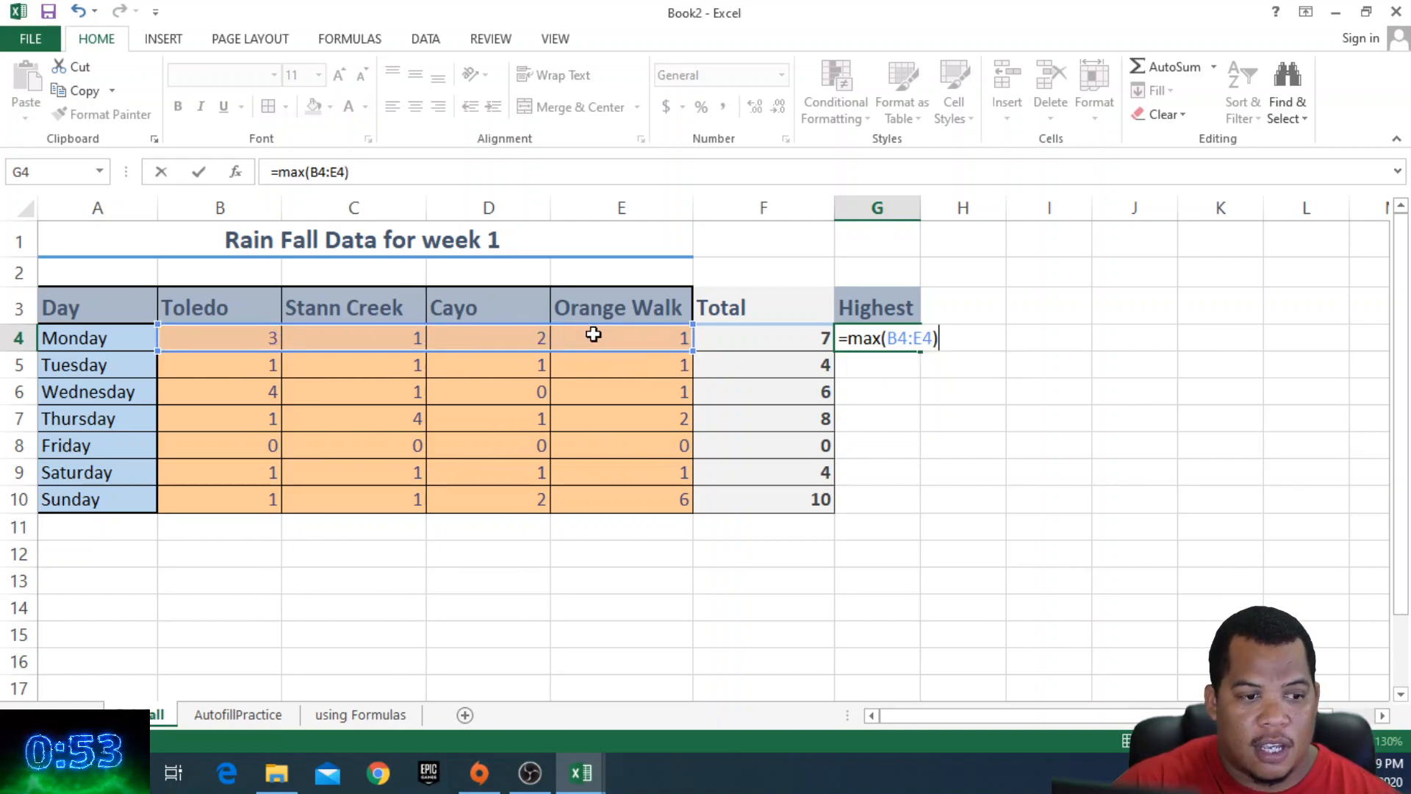
key(Return)
click(904, 340)
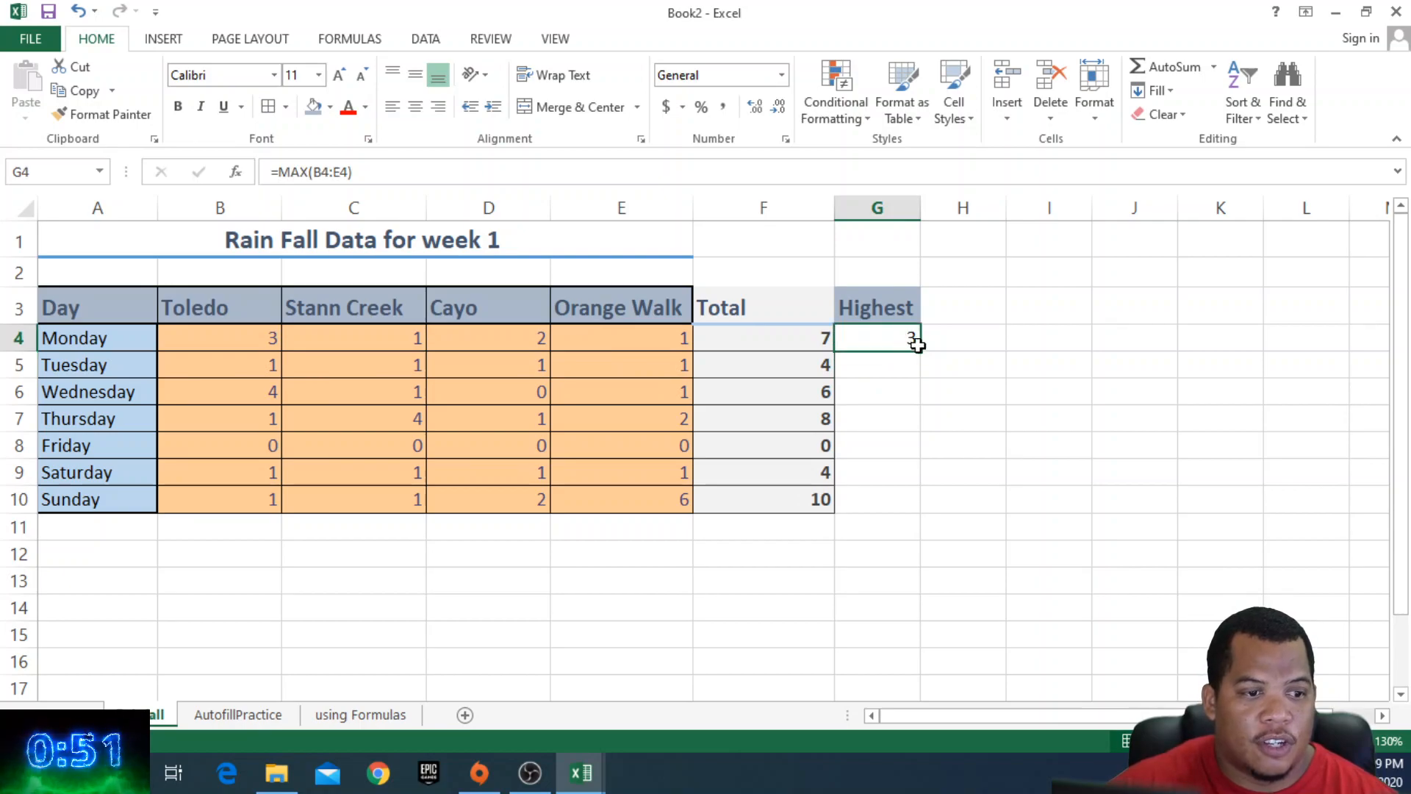
double_click(920, 354)
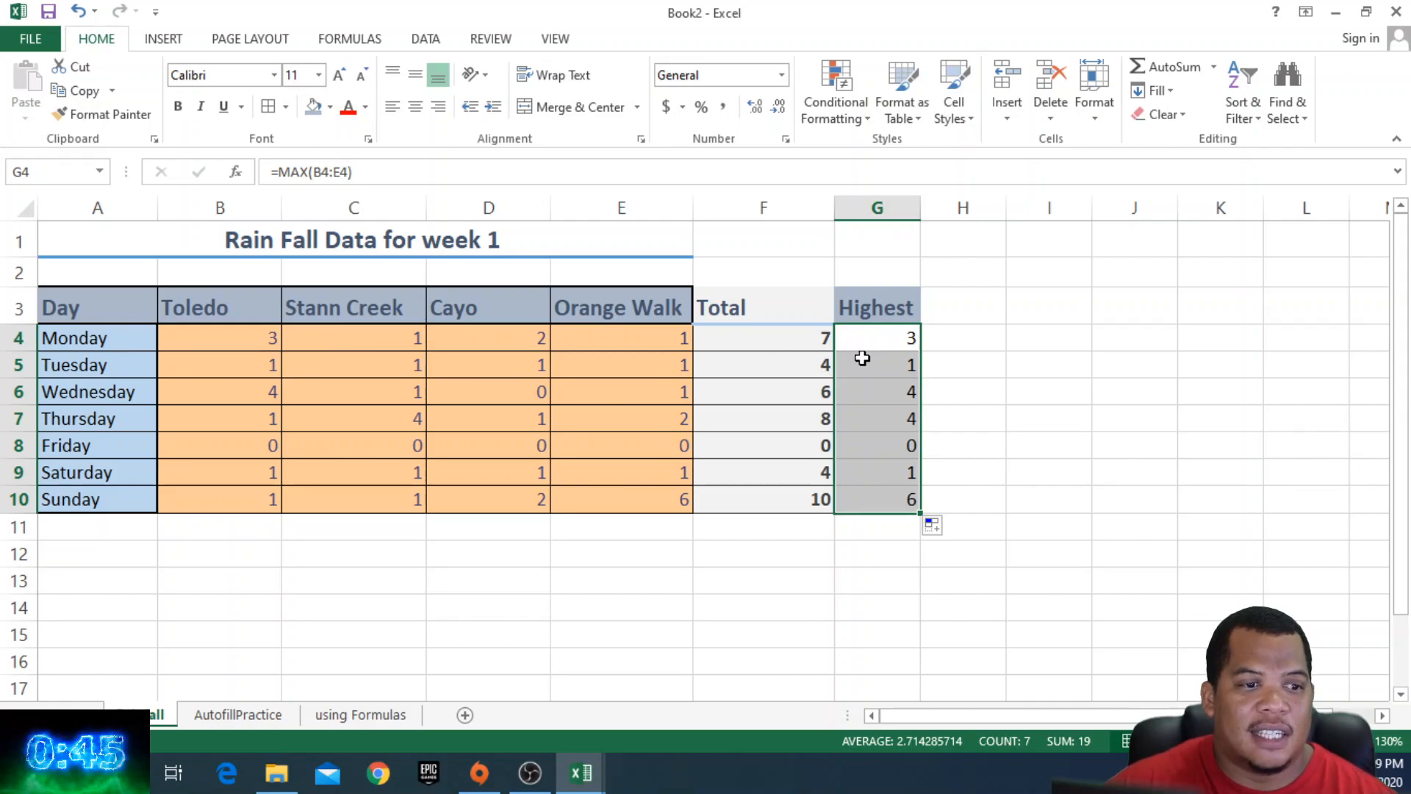
Clear the daily totals from F4:F10, keeping the Total header.
click(803, 340)
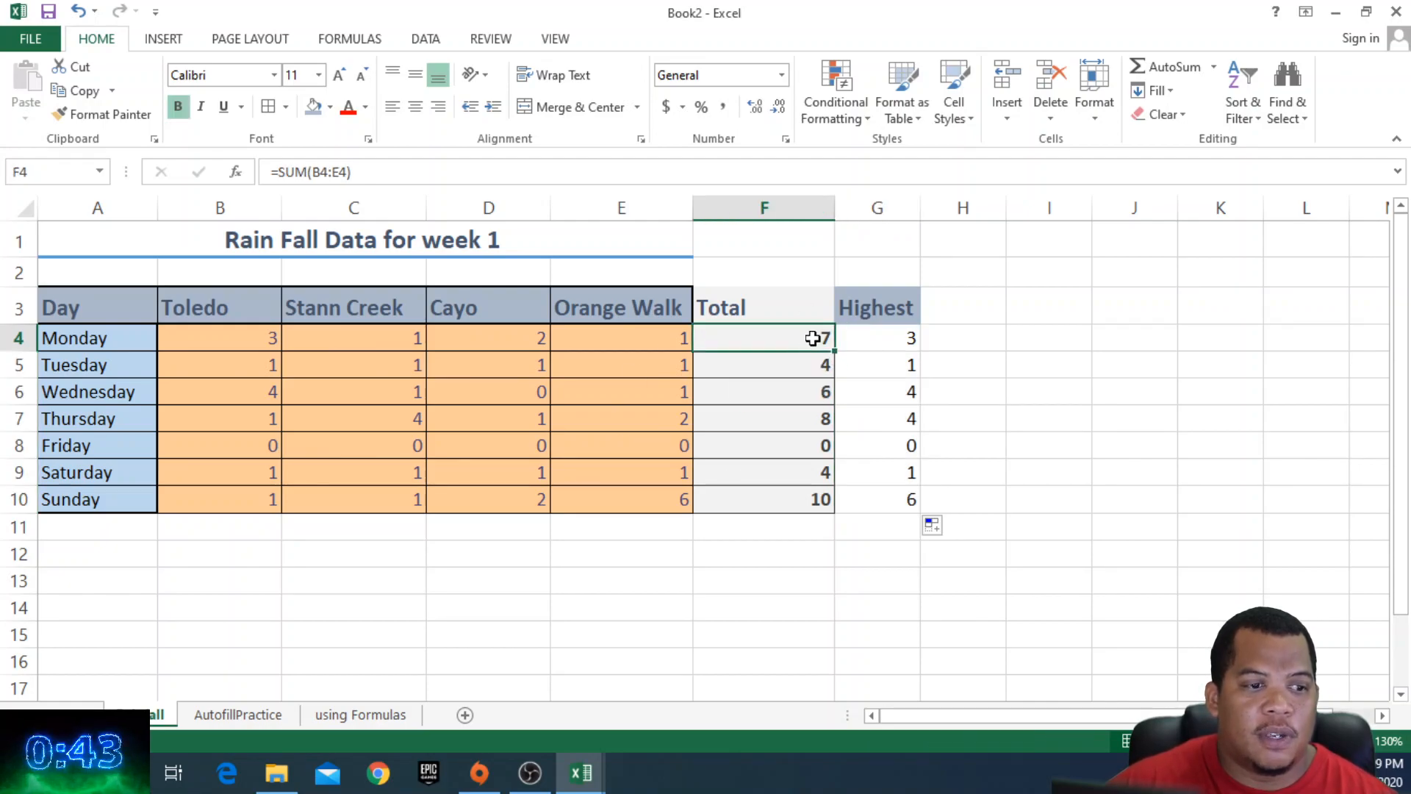
drag(809, 365, 793, 498)
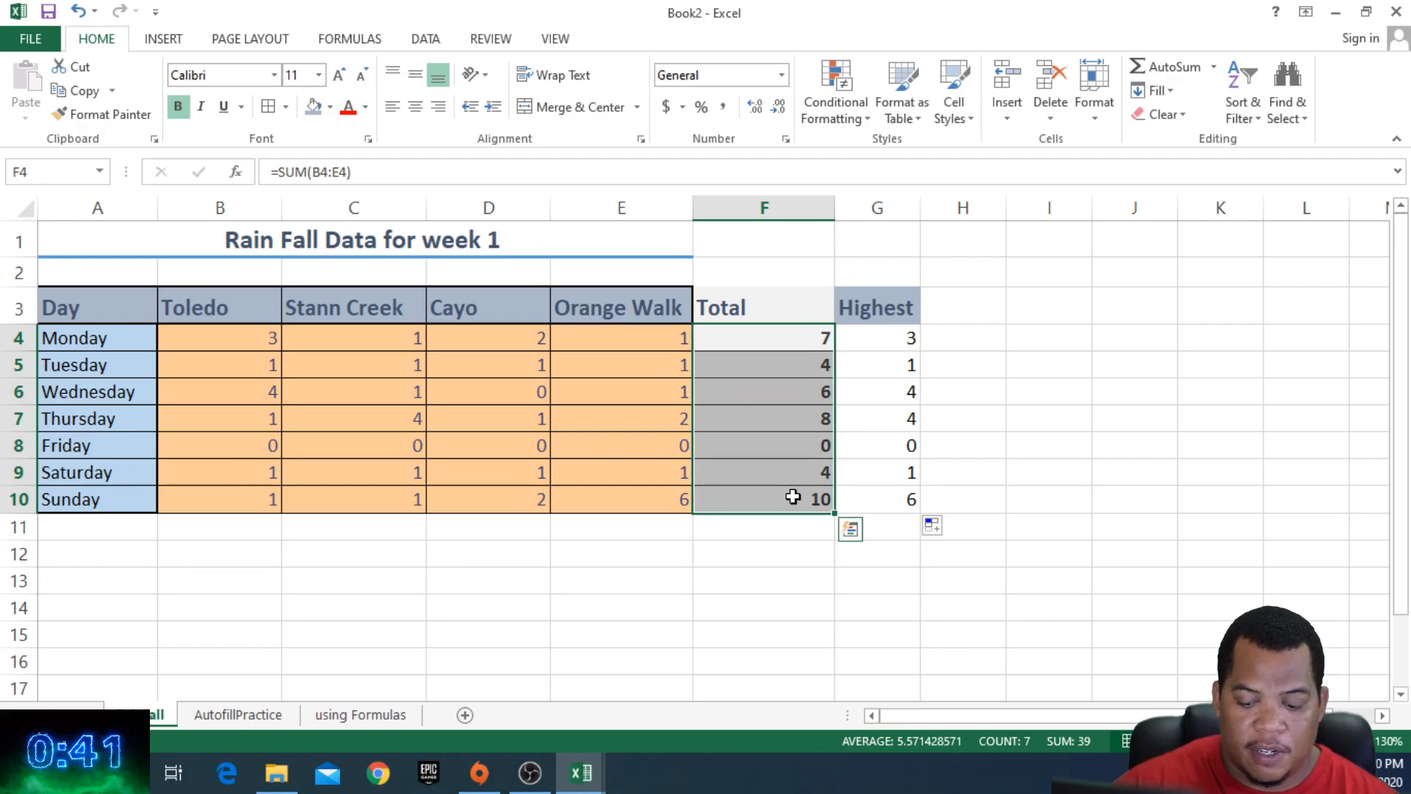
key(Delete)
click(872, 341)
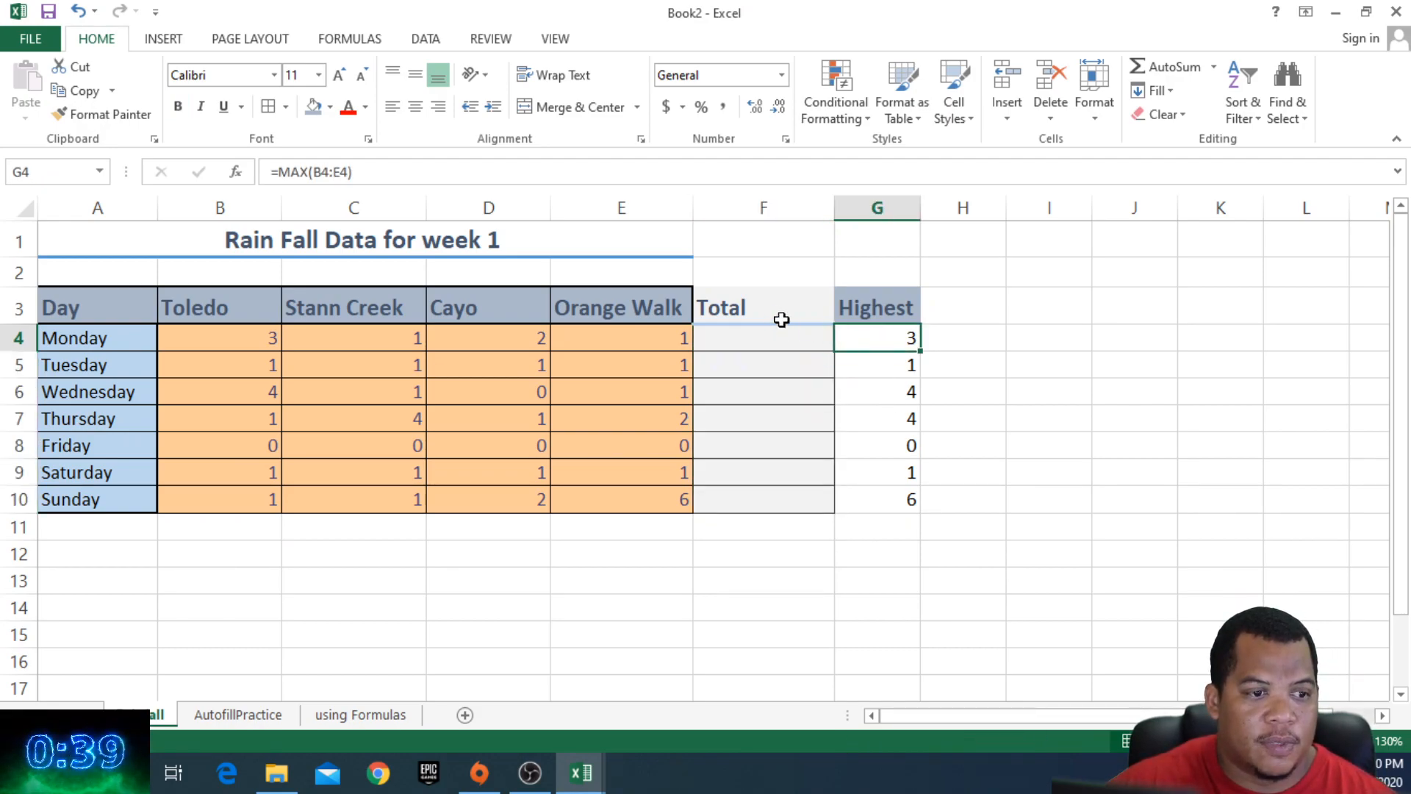
Insert Monday's total in F4 with AutoSum's Sum over B4:E4 and fill it down to F10.
click(756, 338)
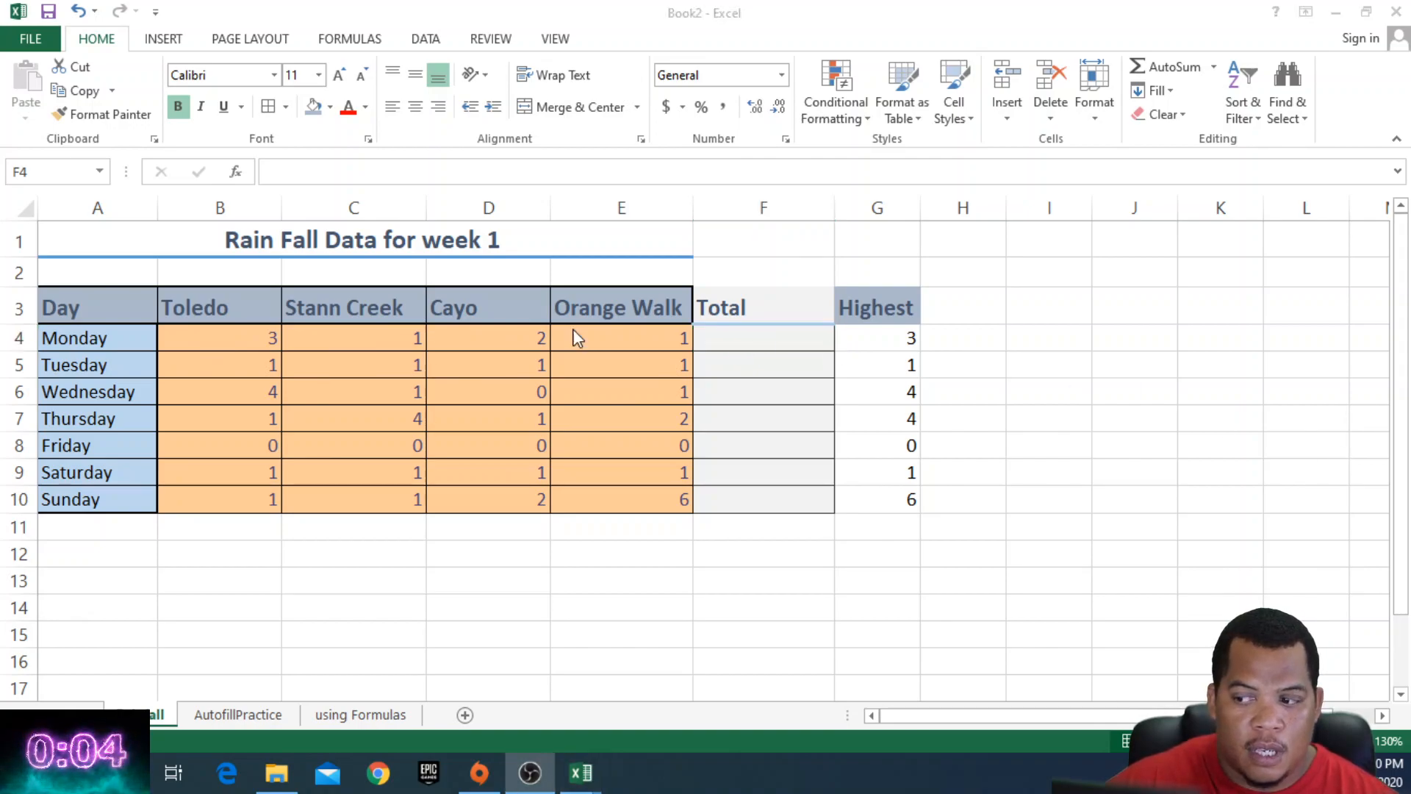
click(739, 326)
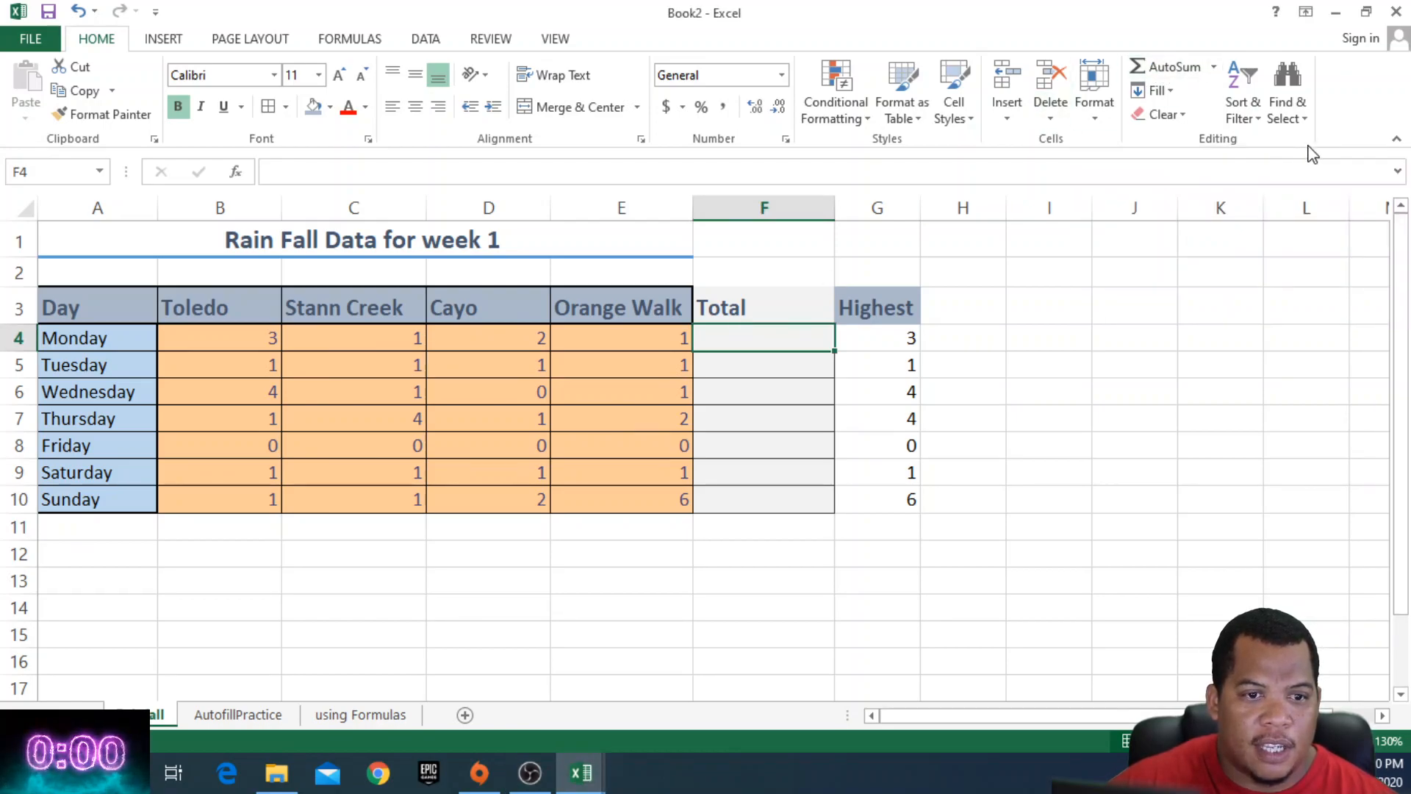
click(1213, 67)
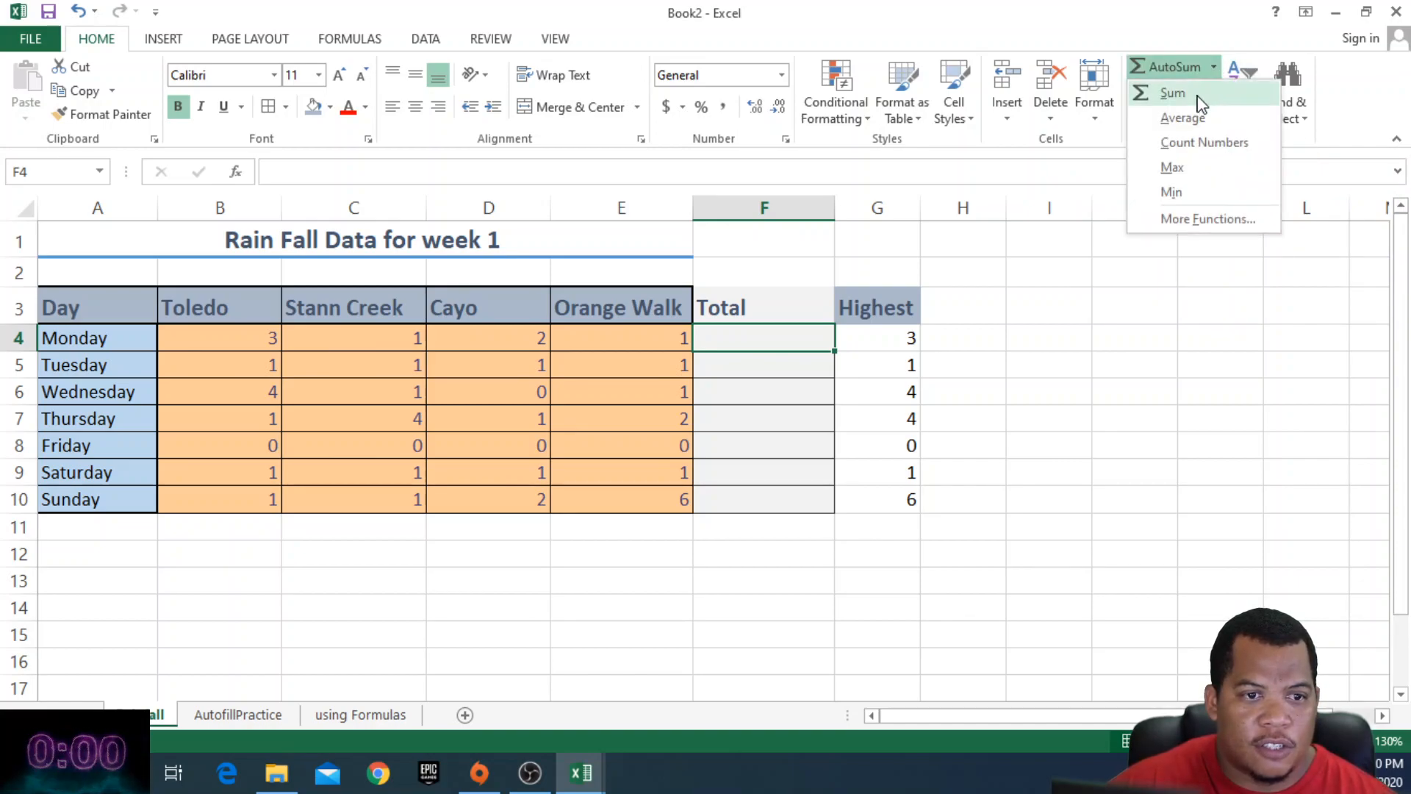
click(1168, 91)
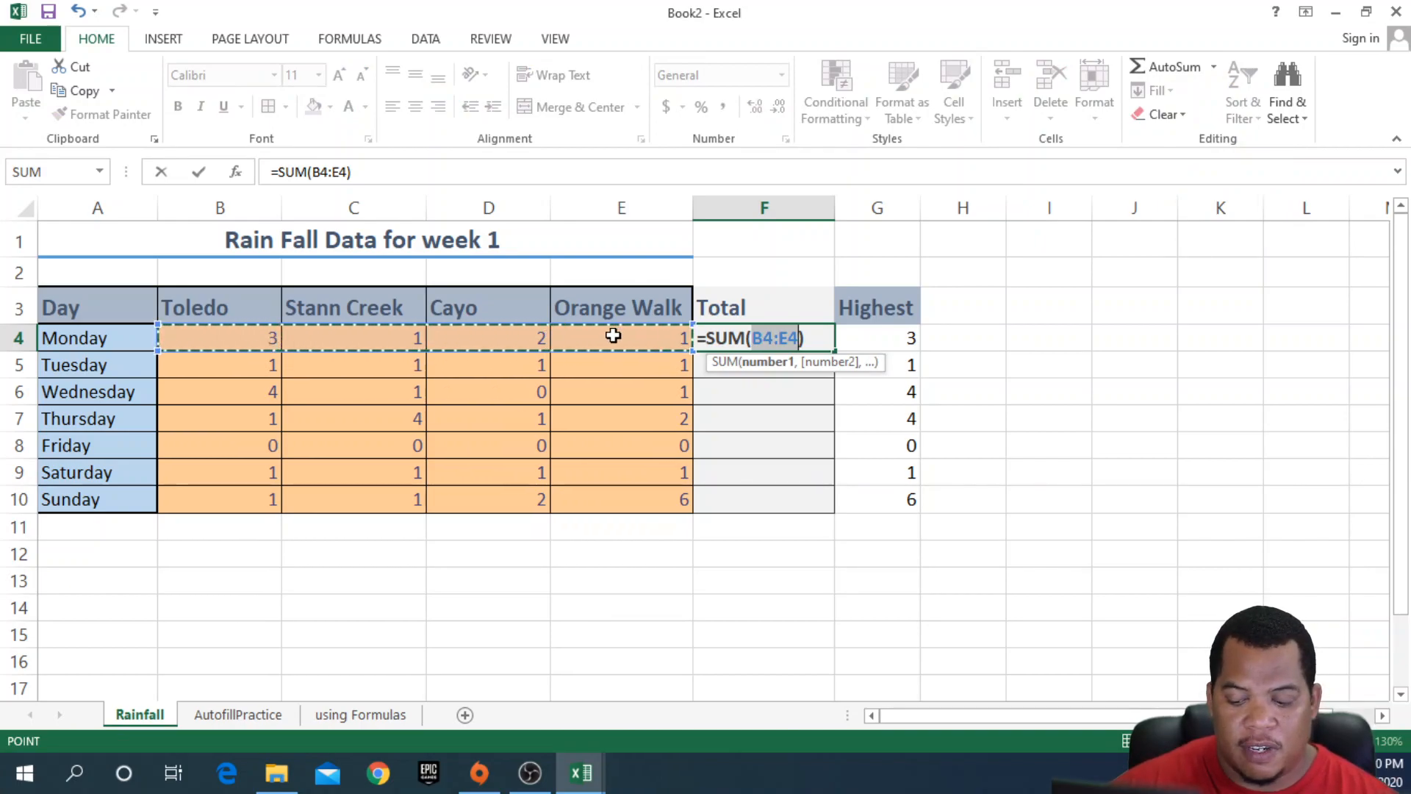
key(Return)
click(819, 337)
drag(834, 351, 836, 512)
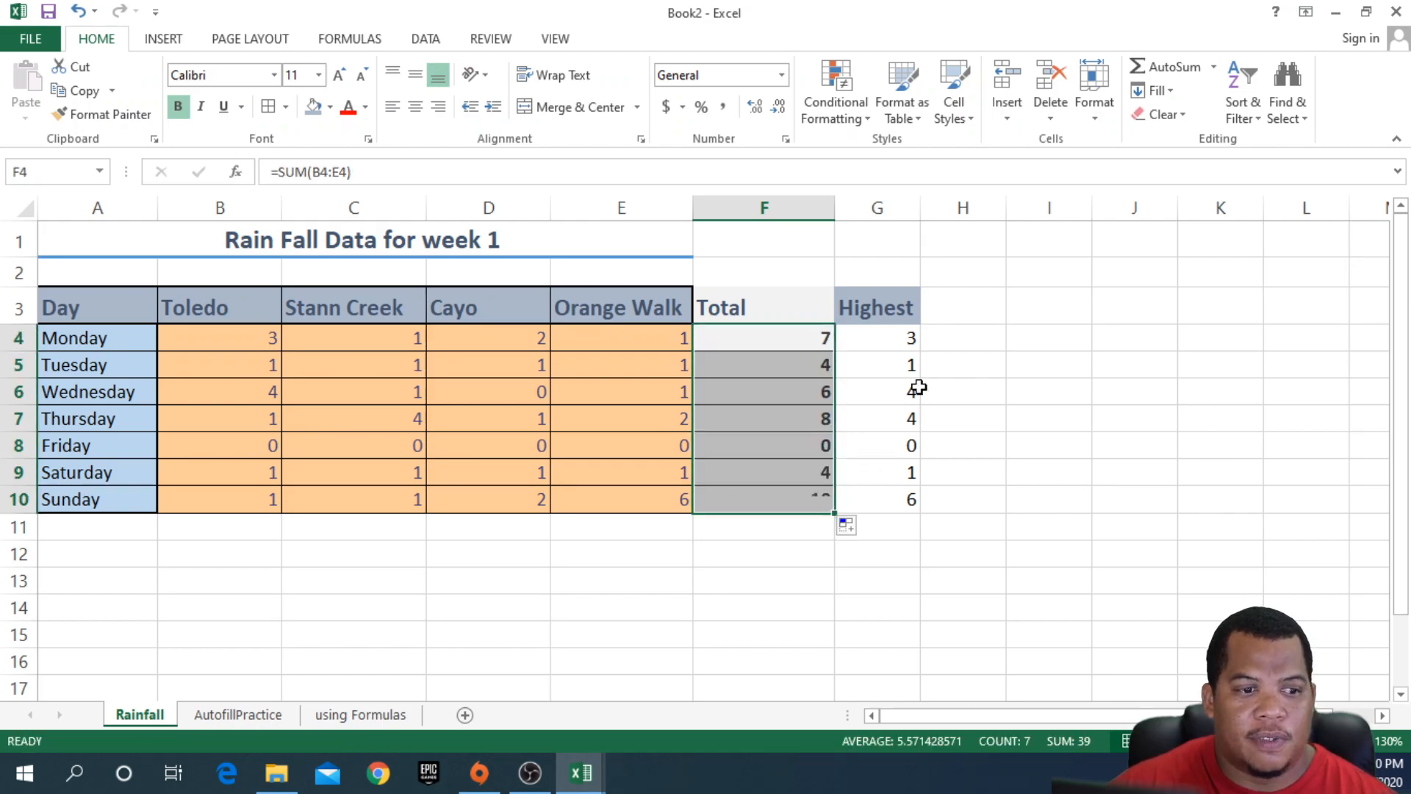
Add the column header "Lowest" in cell H3, beside the Highest header.
click(944, 336)
click(955, 302)
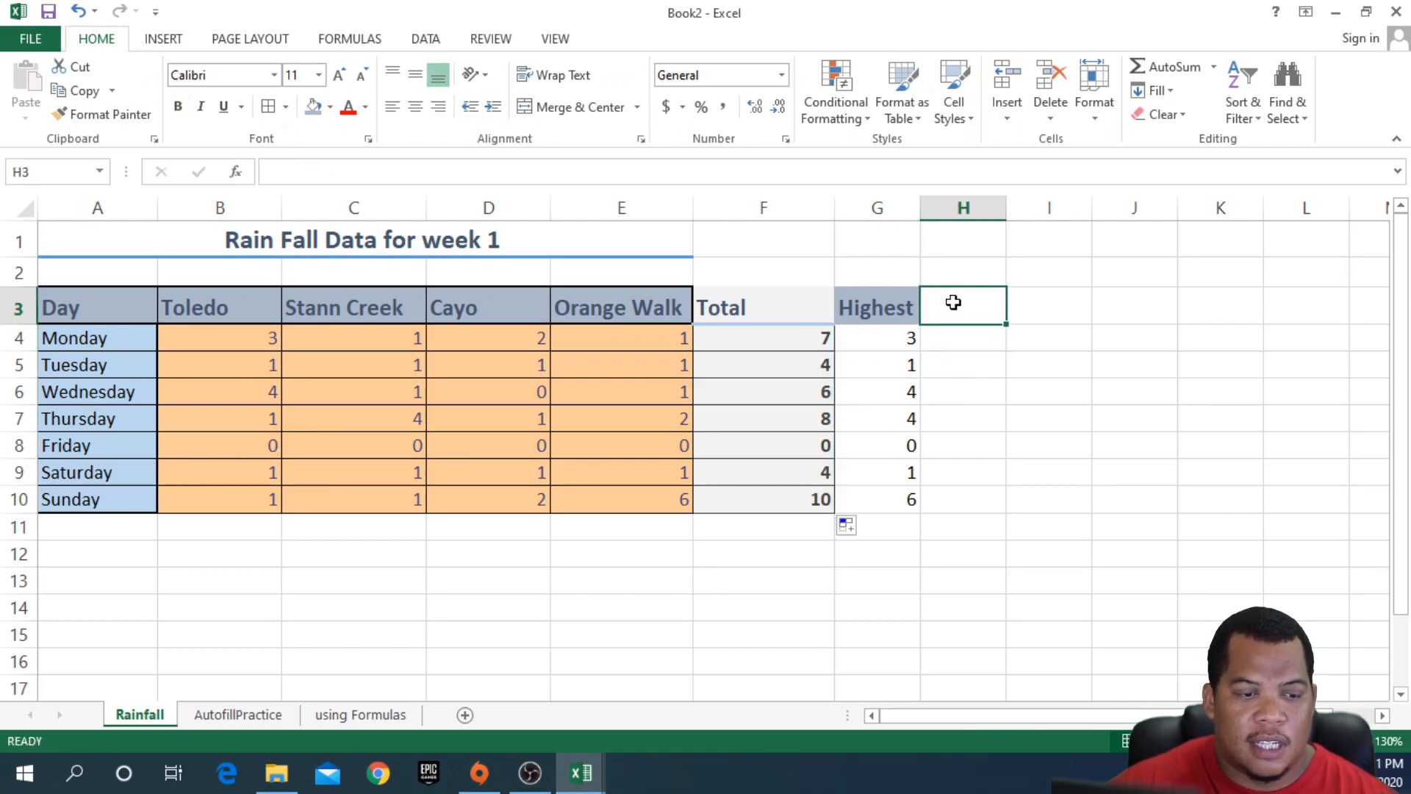
text(Lowest)
key(Return)
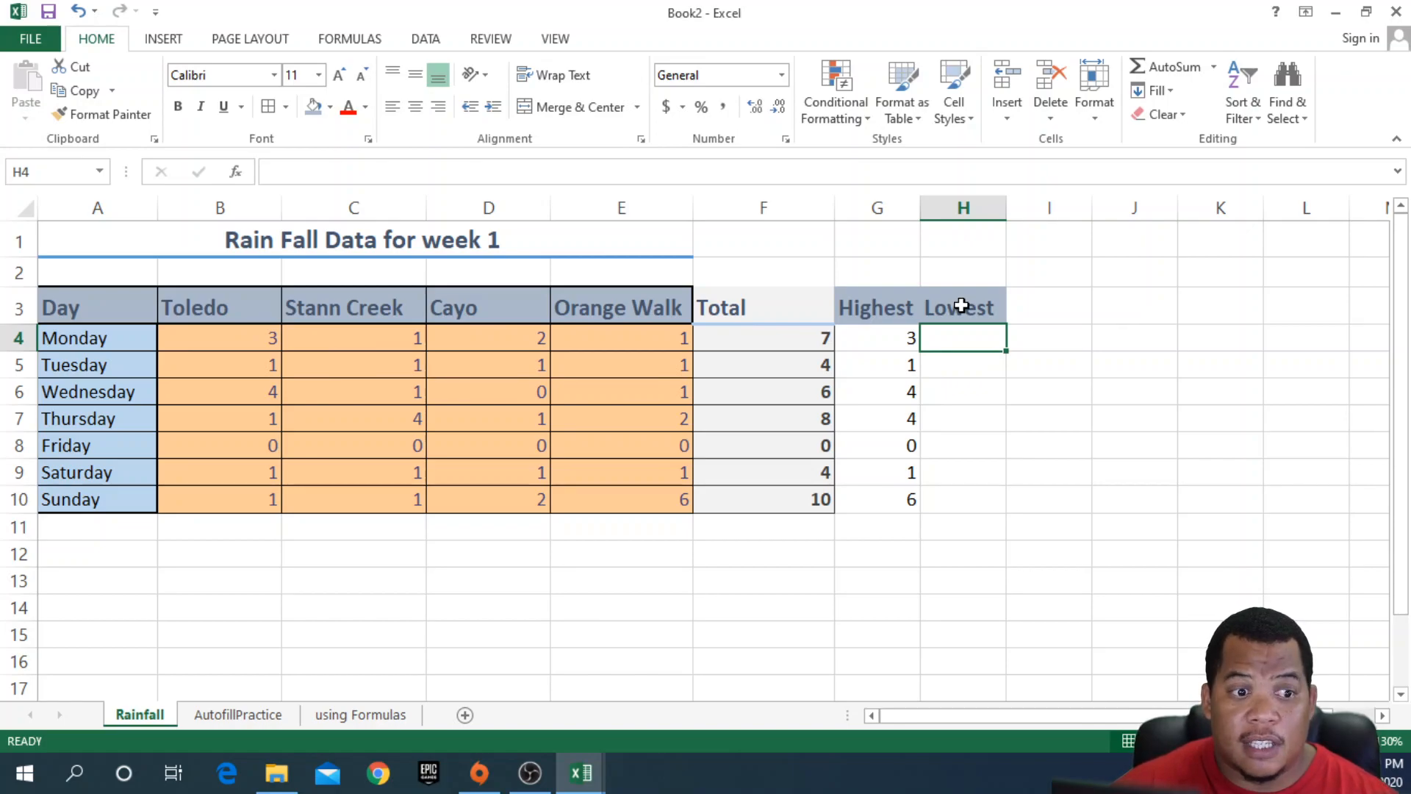
Calculate Monday's lowest rainfall in H4 with the MIN function over B4:E4 and fill the formula down to H10.
text(=)
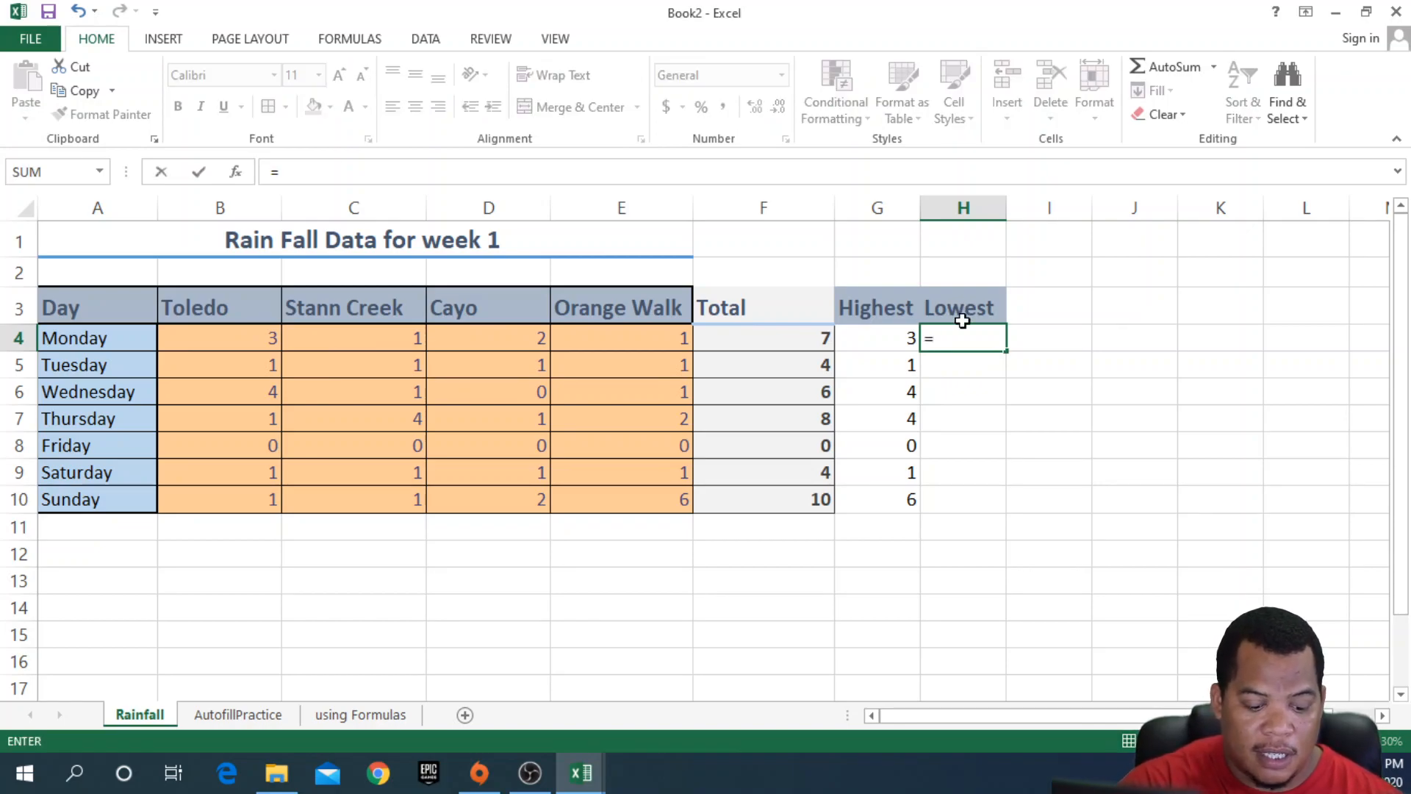
text(min)
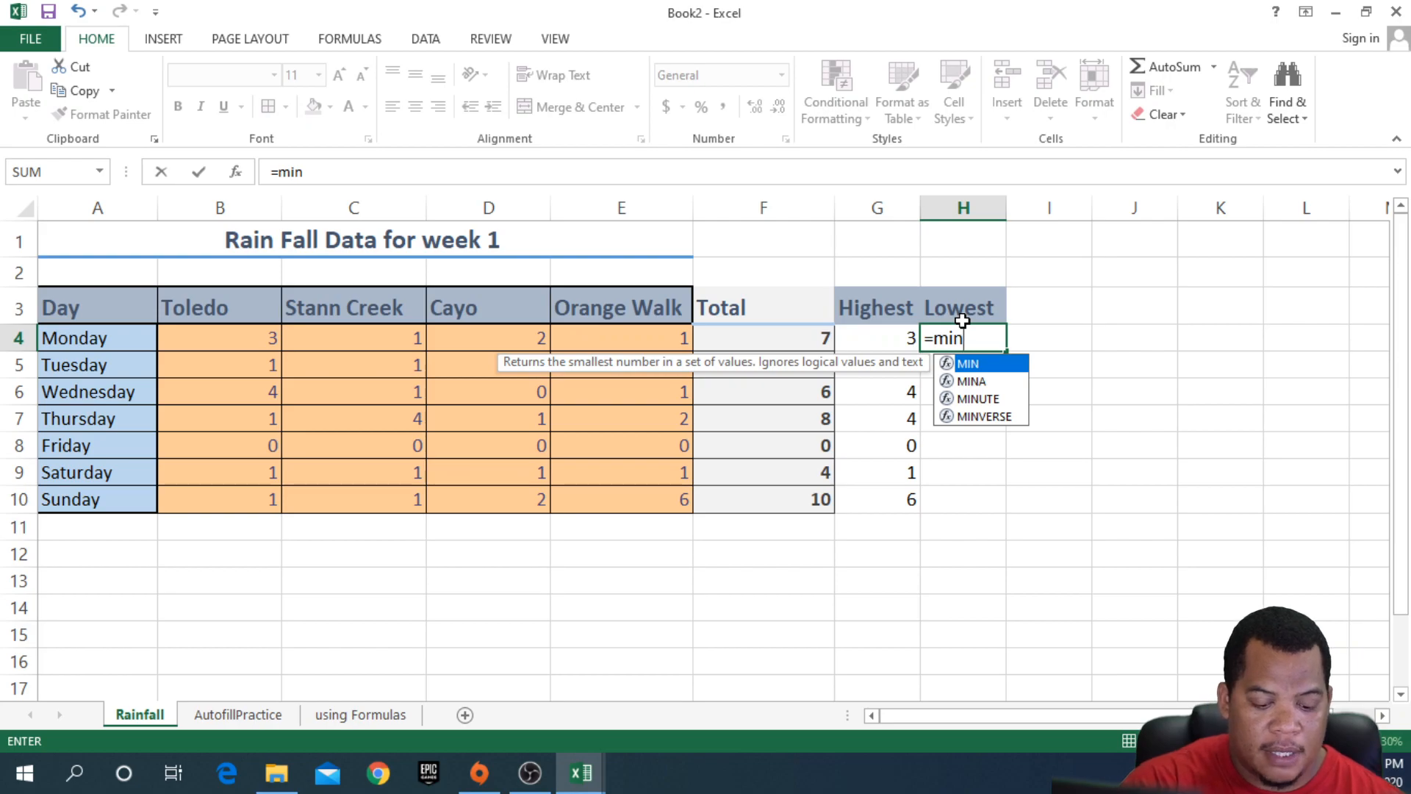
text(()
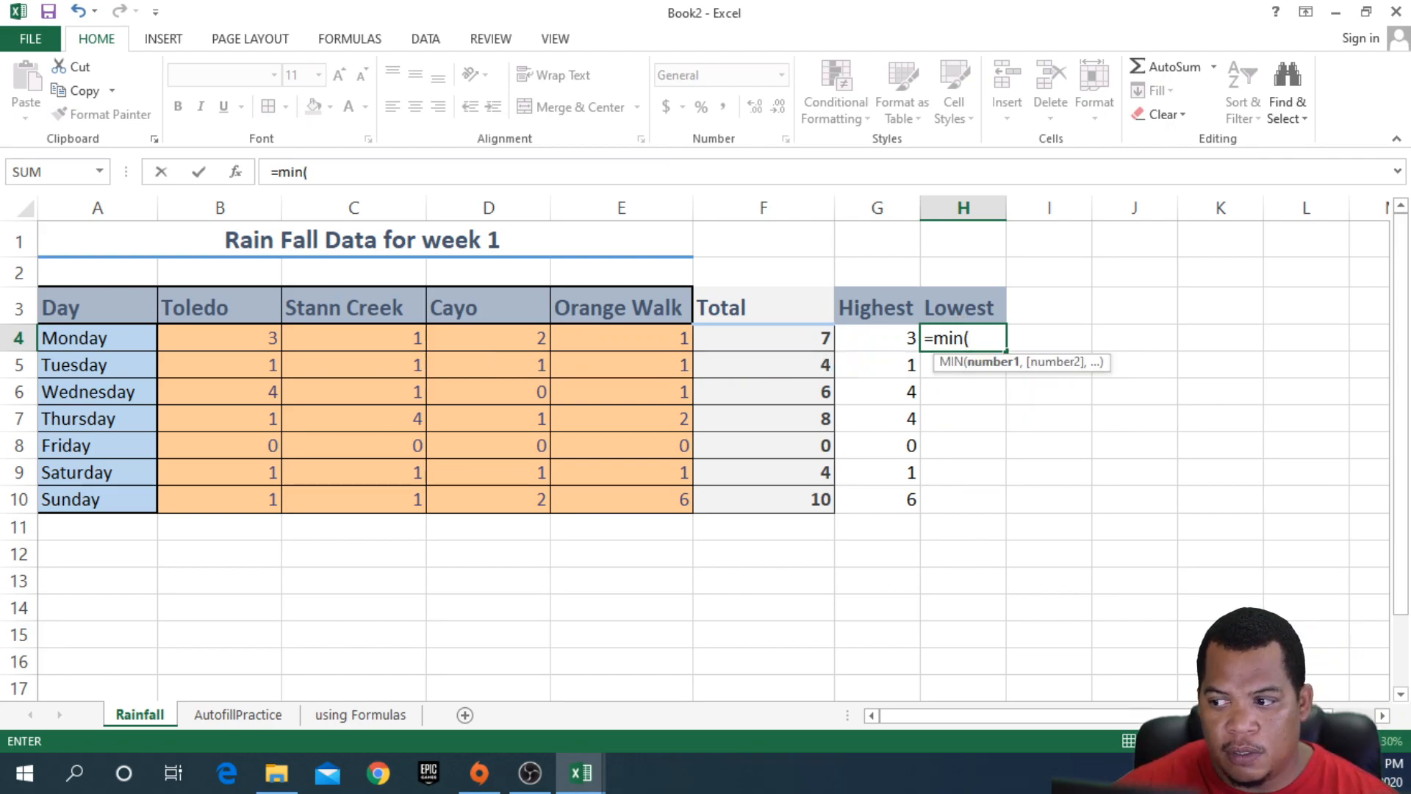
key(alt+Tab)
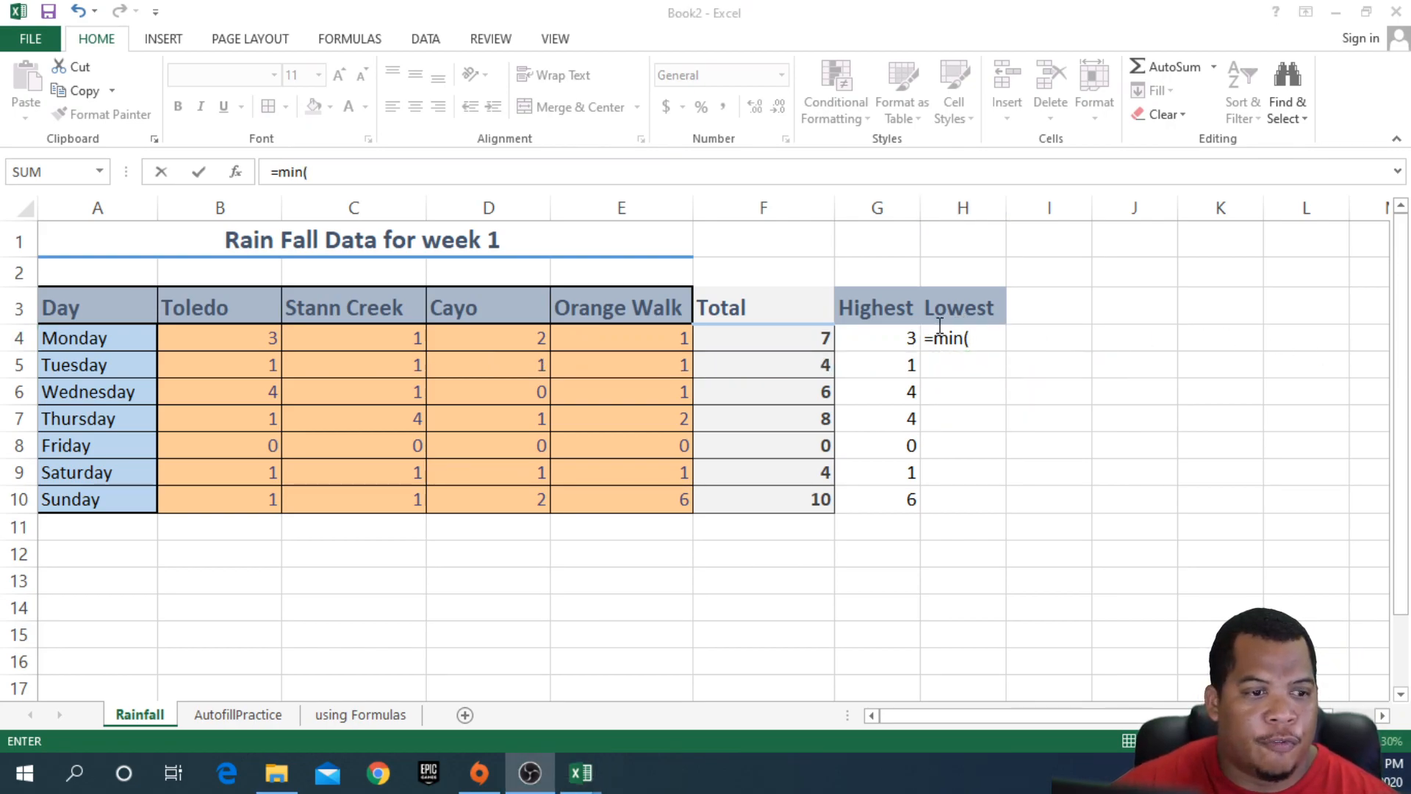
key(alt+Tab)
drag(245, 334, 643, 332)
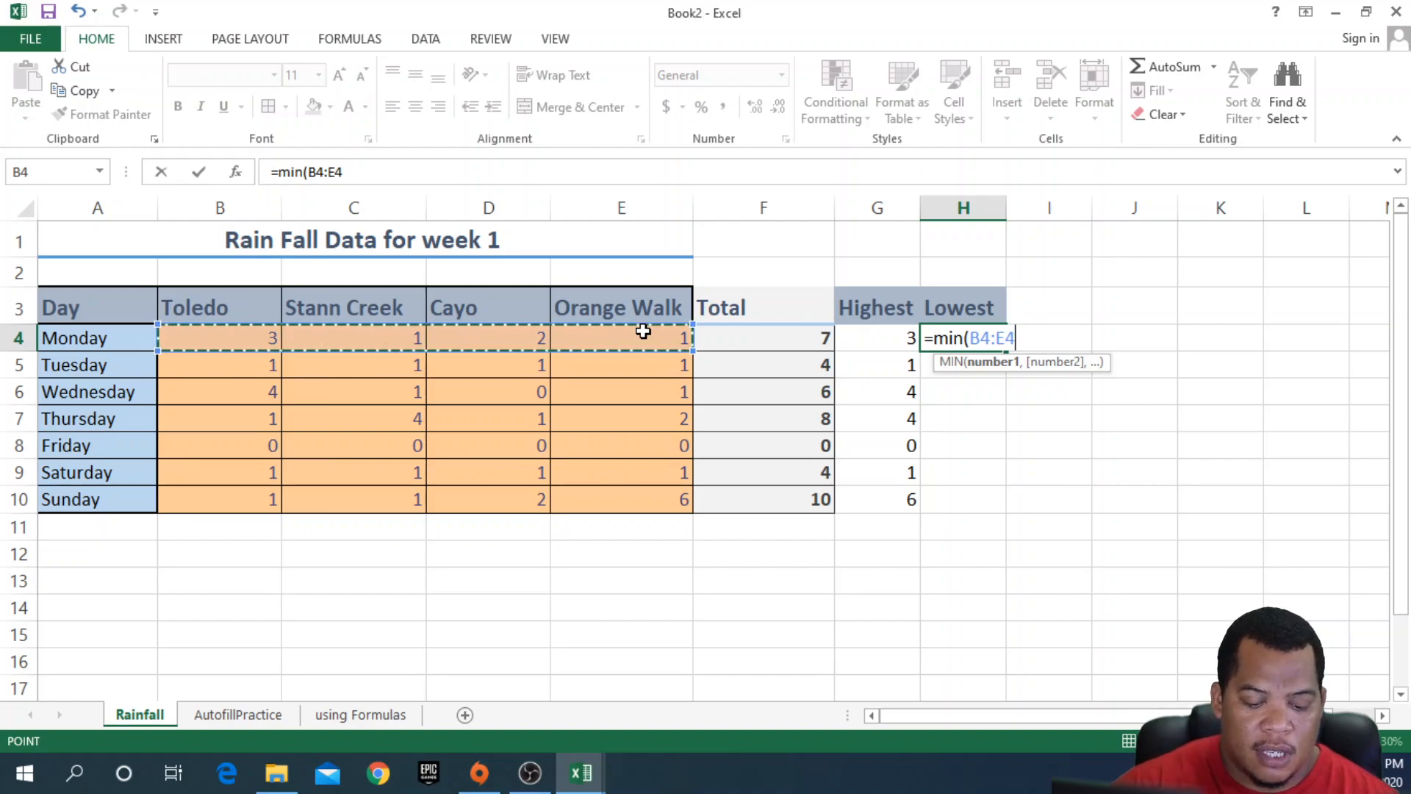
key(Return)
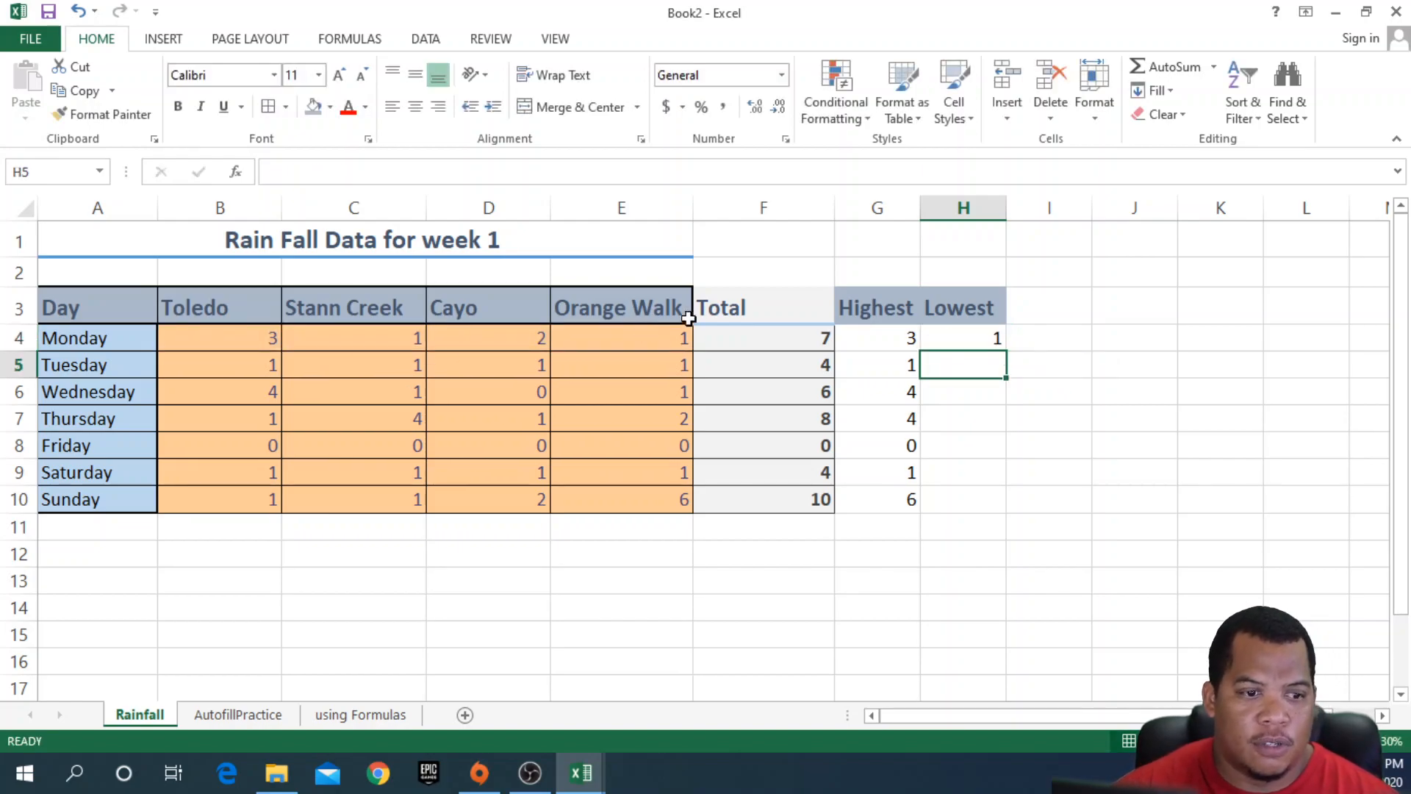
click(973, 338)
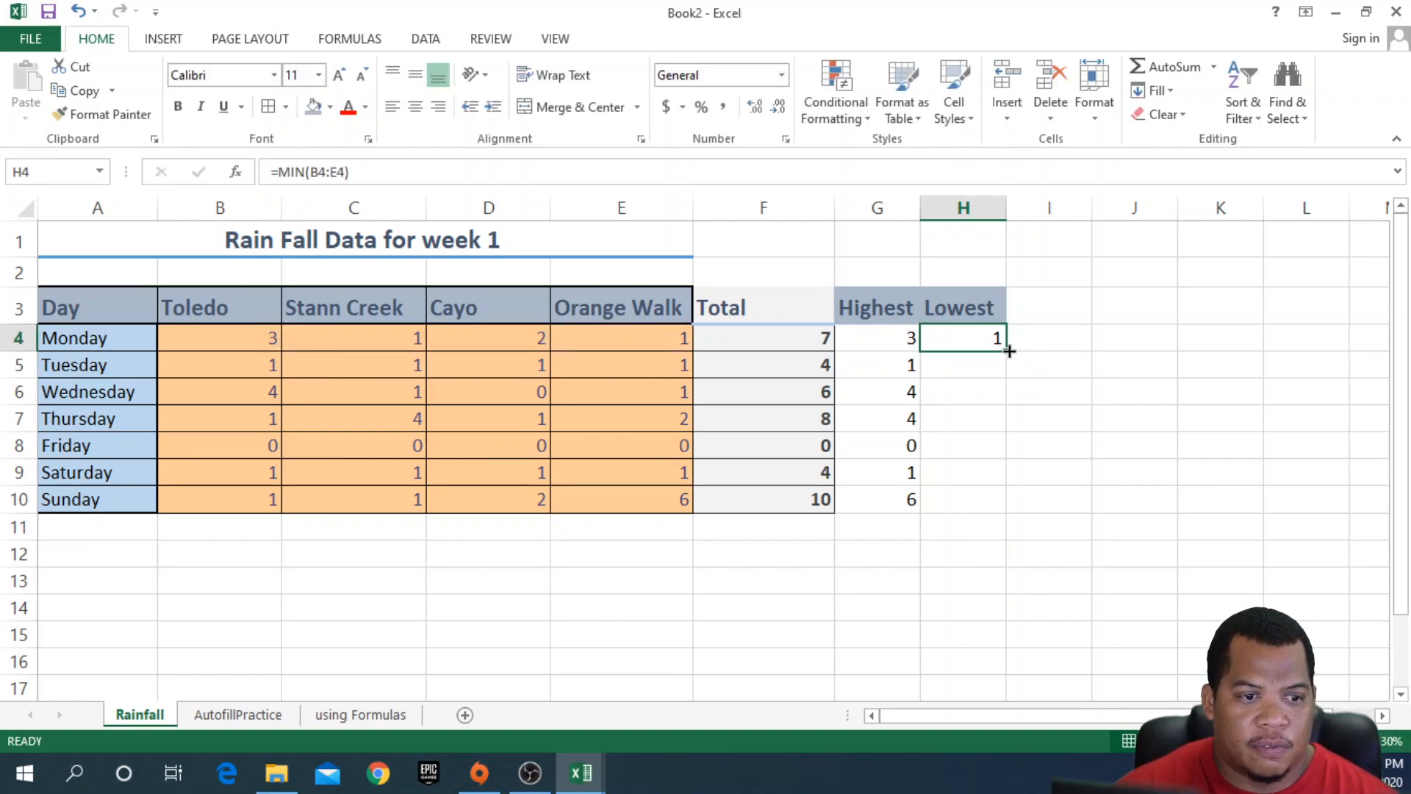
double_click(1006, 350)
Add the column headers "Average" in I3 and "Product" in J3.
click(1065, 306)
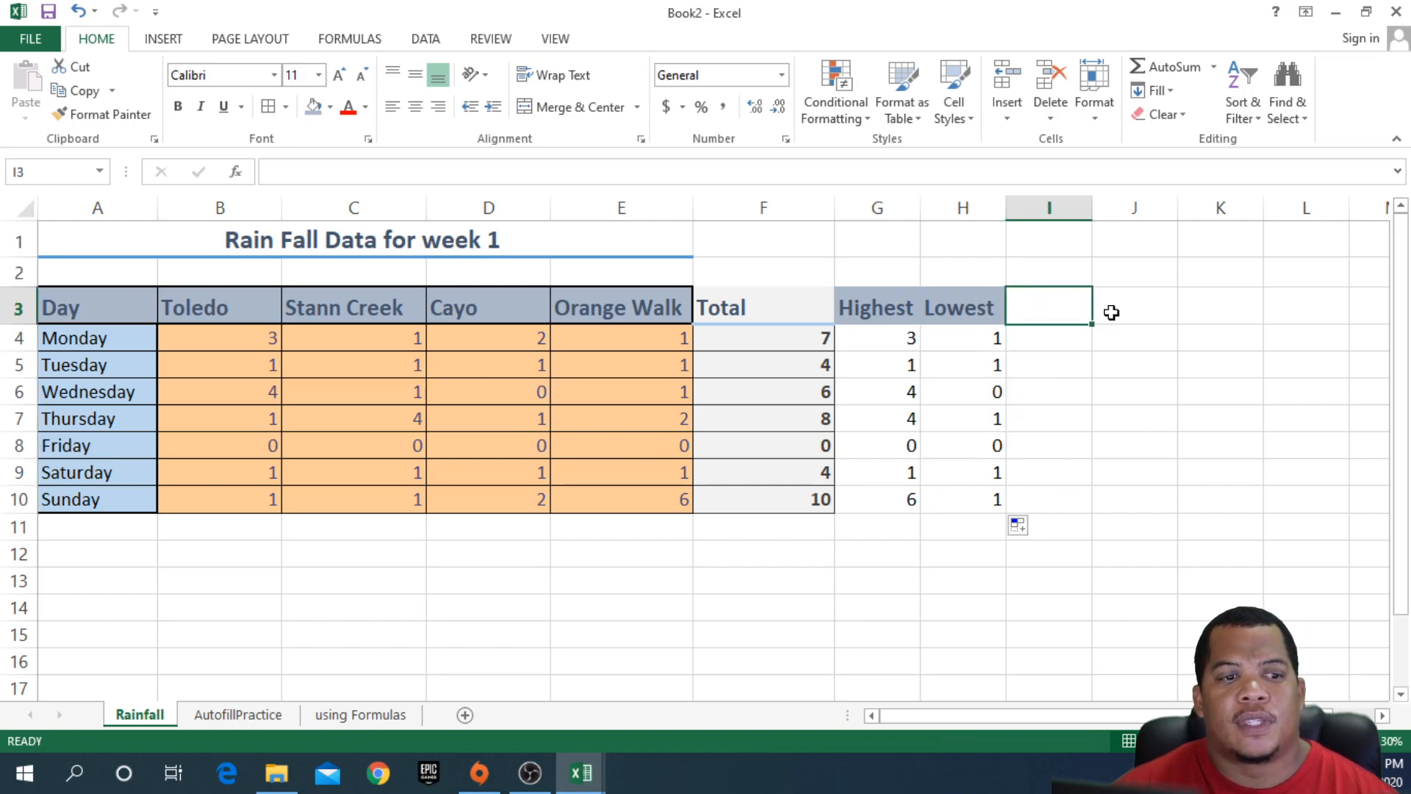
text(Average)
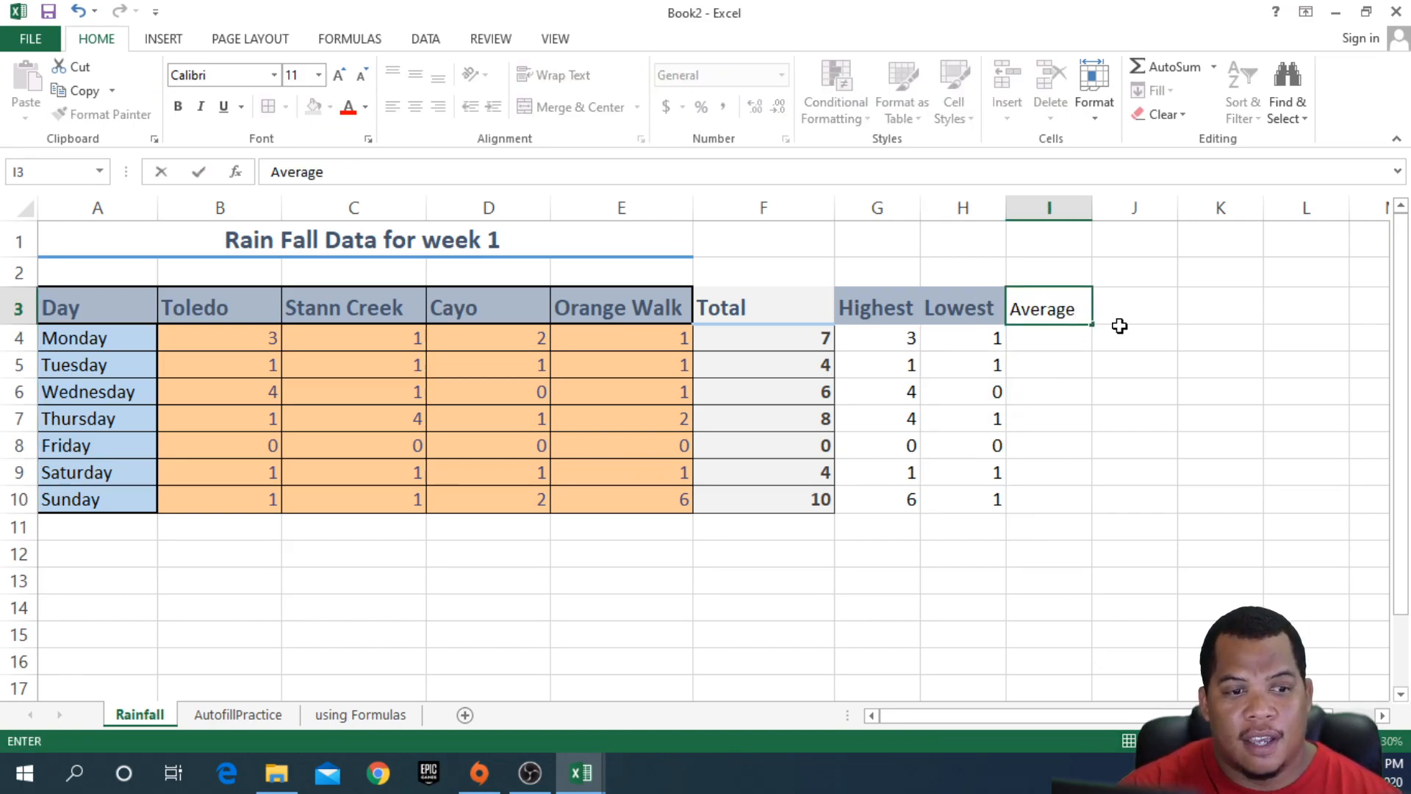
click(1119, 323)
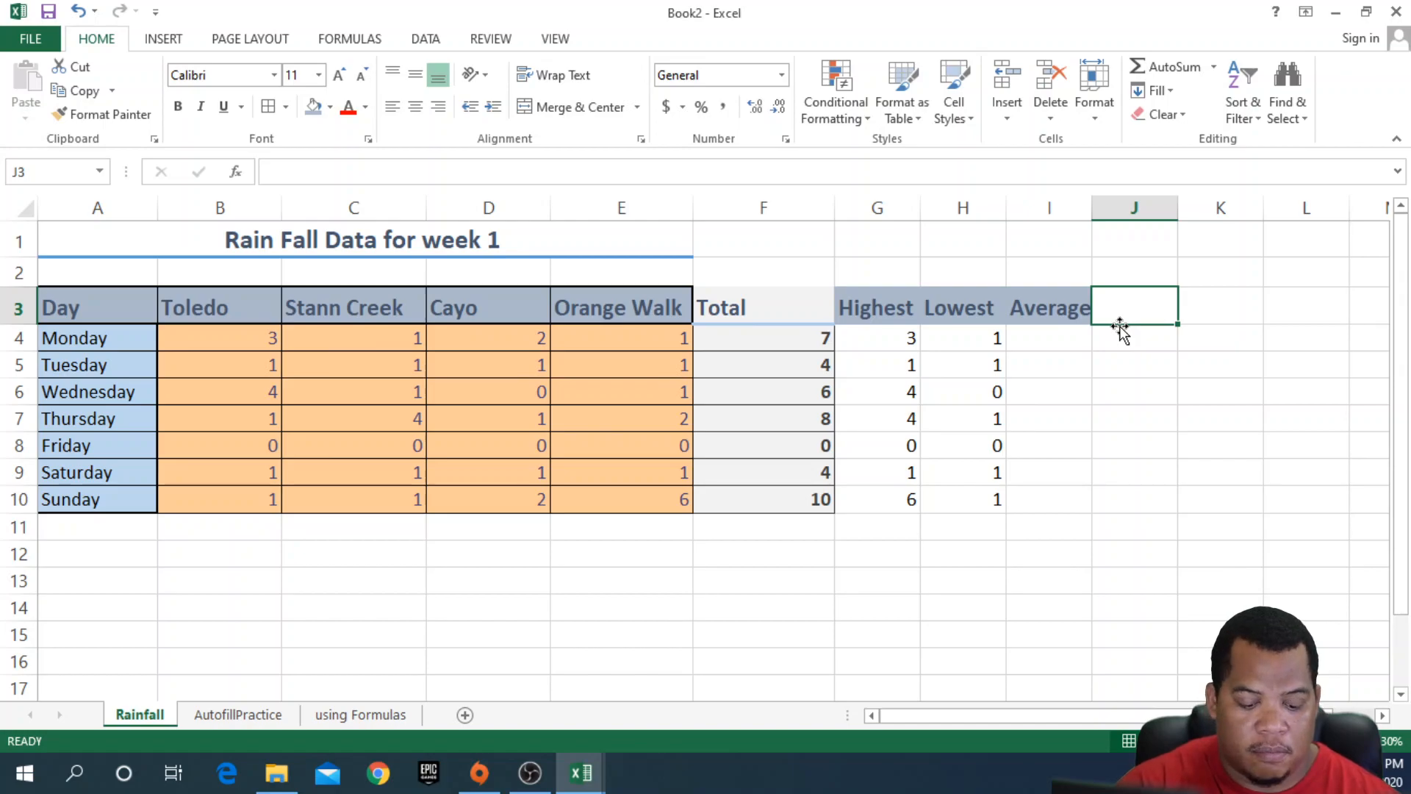
text(Product)
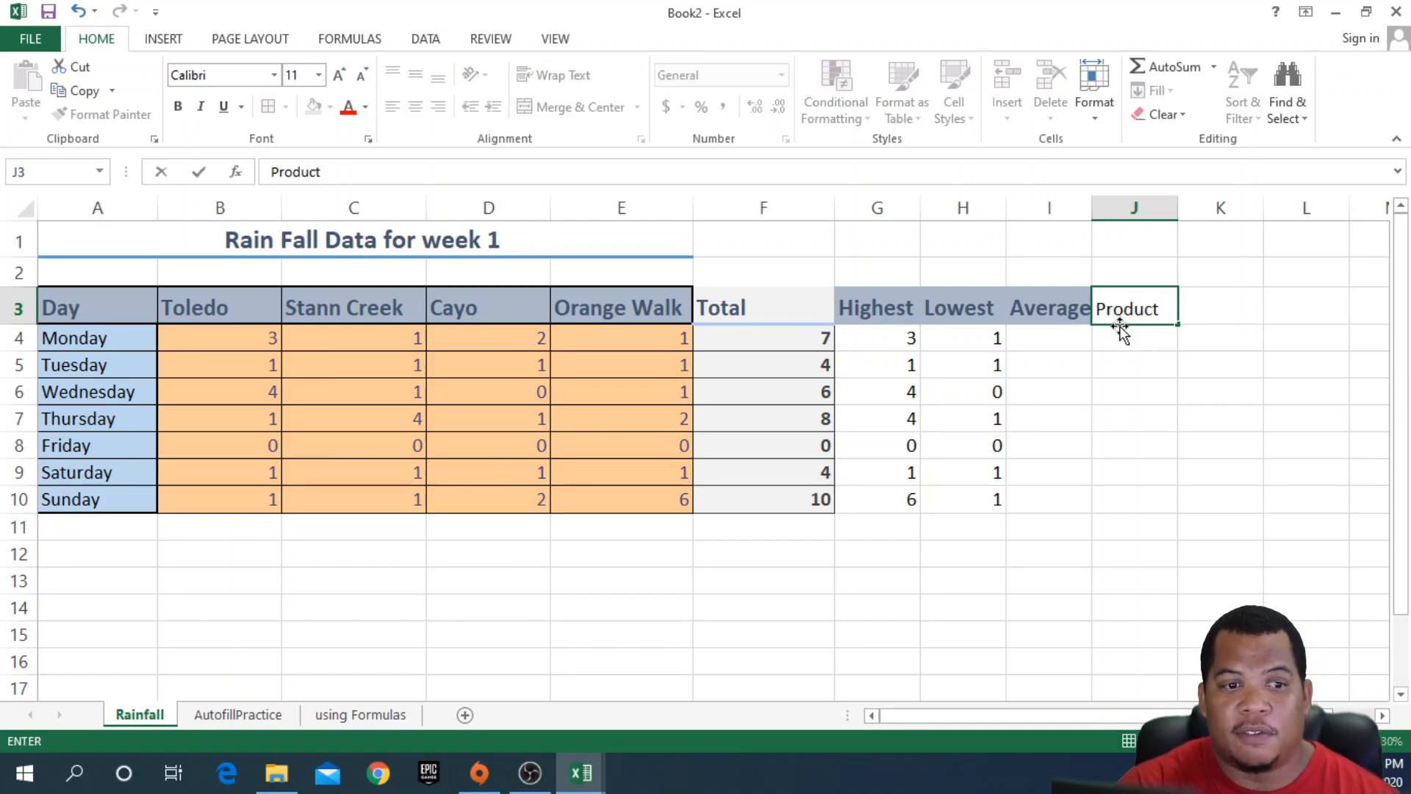
key(Return)
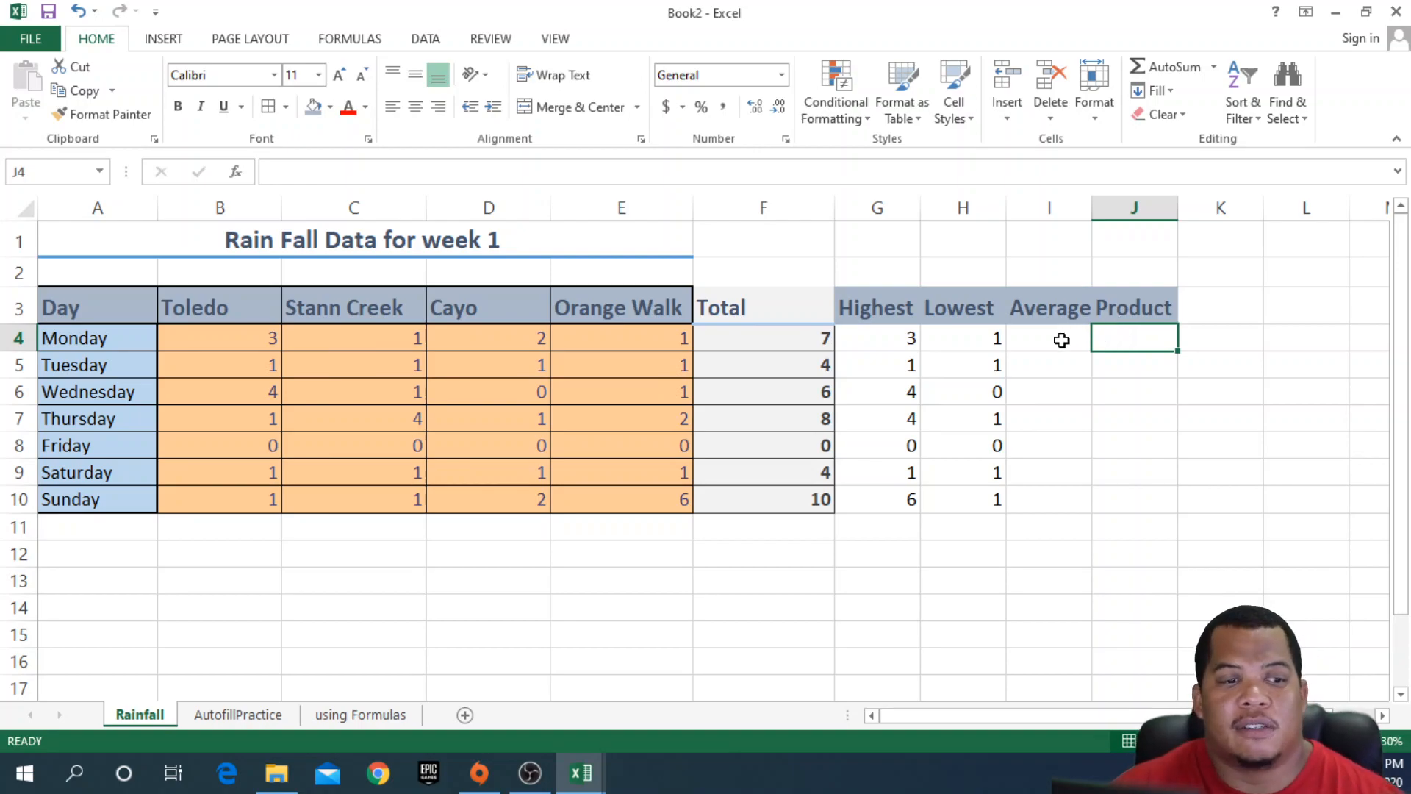